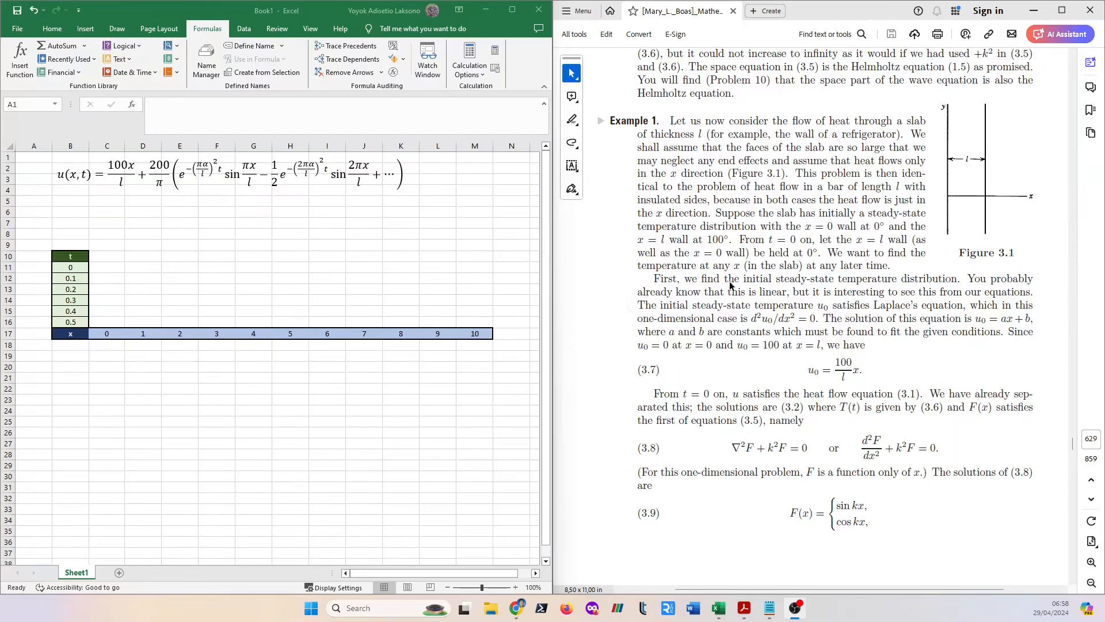
Read the heat flow derivation from equation (3.1) through Example 1 and equation (3.9) in the textbook PDF.
scroll(748, 276, up, 10)
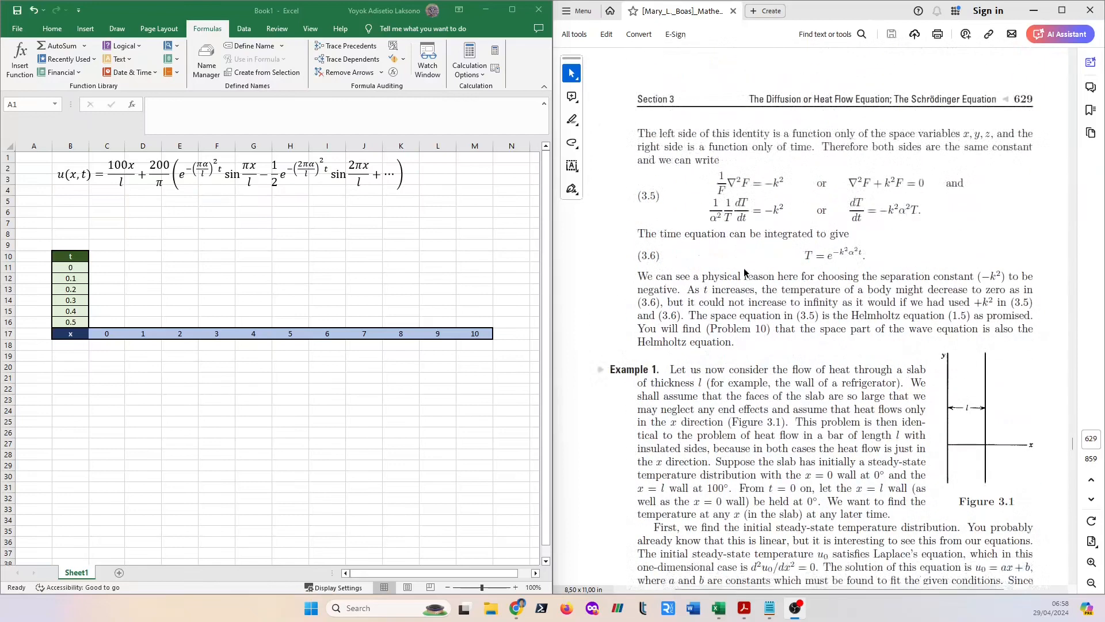
scroll(739, 271, down, 3)
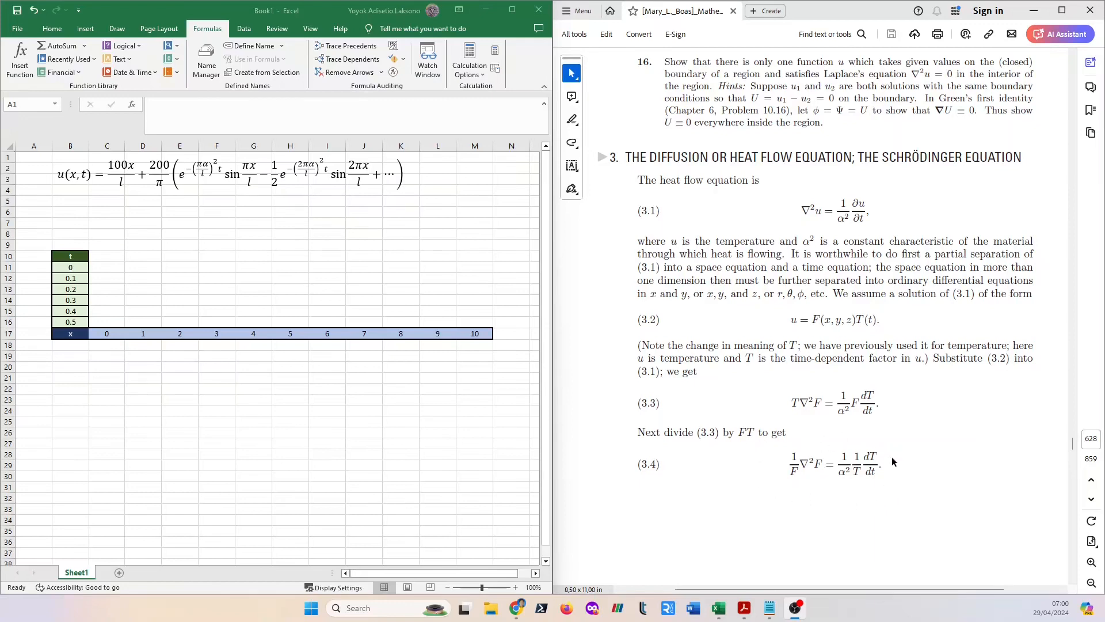
scroll(893, 456, down, 5)
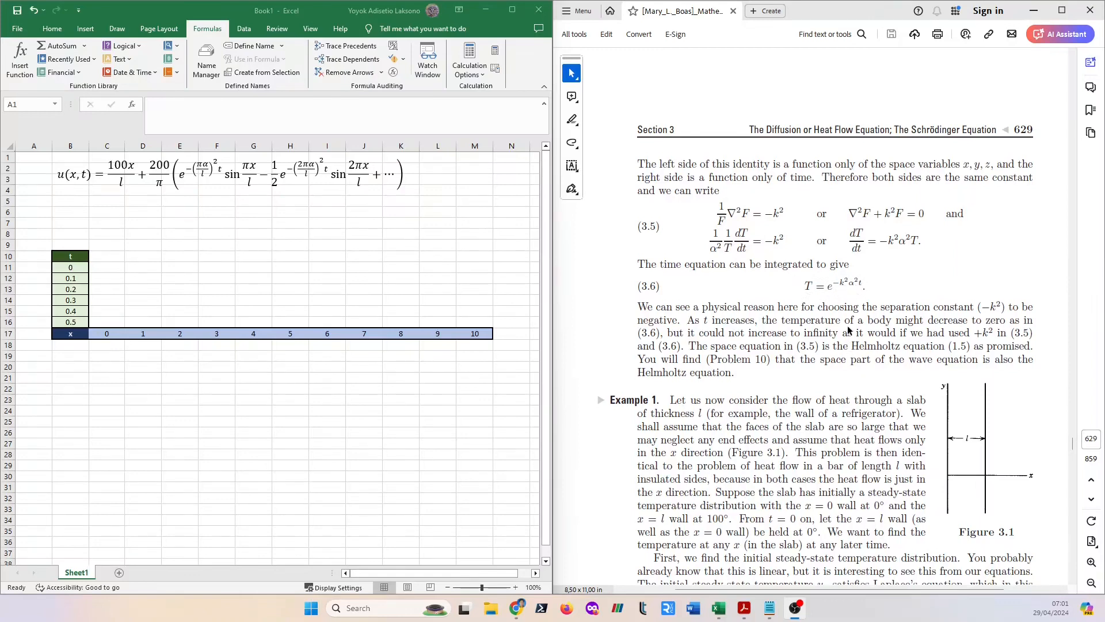
scroll(848, 329, down, 1)
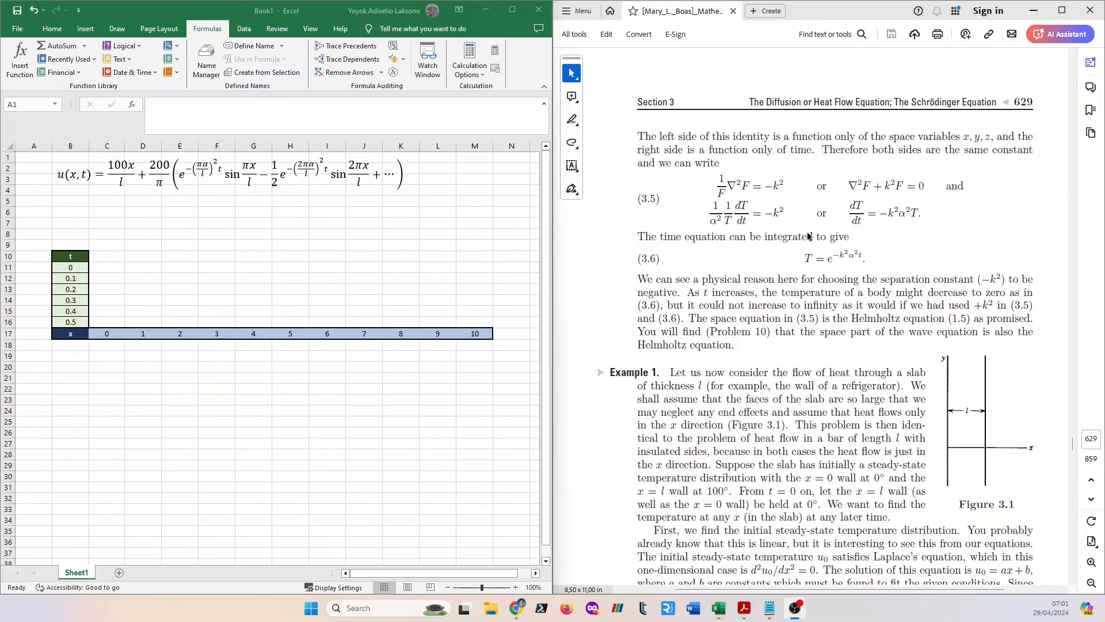
scroll(816, 248, down, 1)
scroll(816, 249, down, 4)
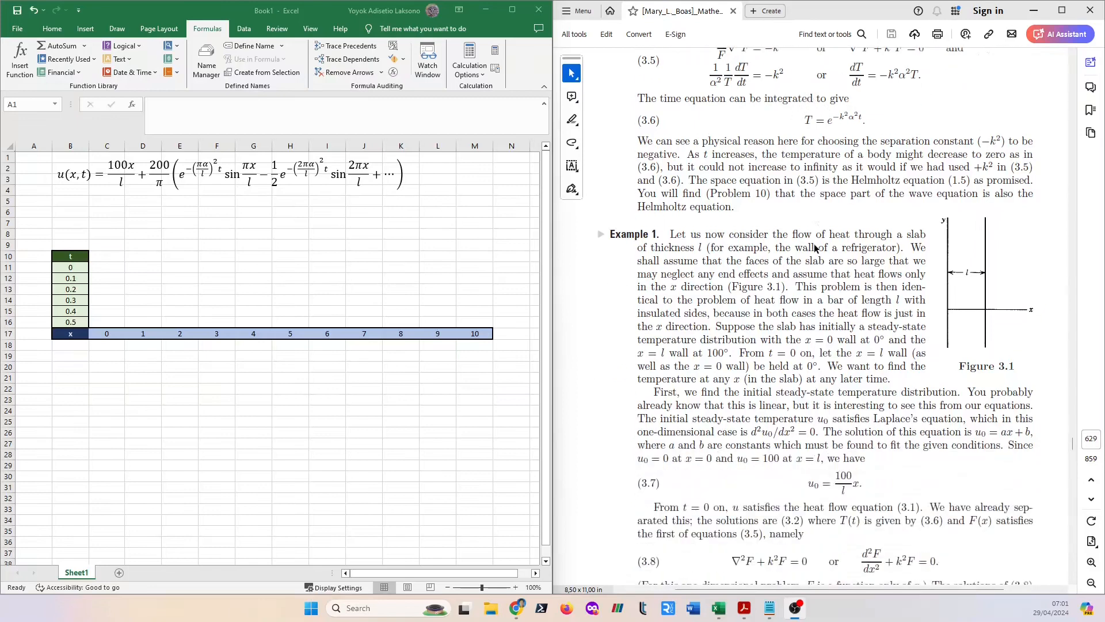
scroll(814, 245, down, 1)
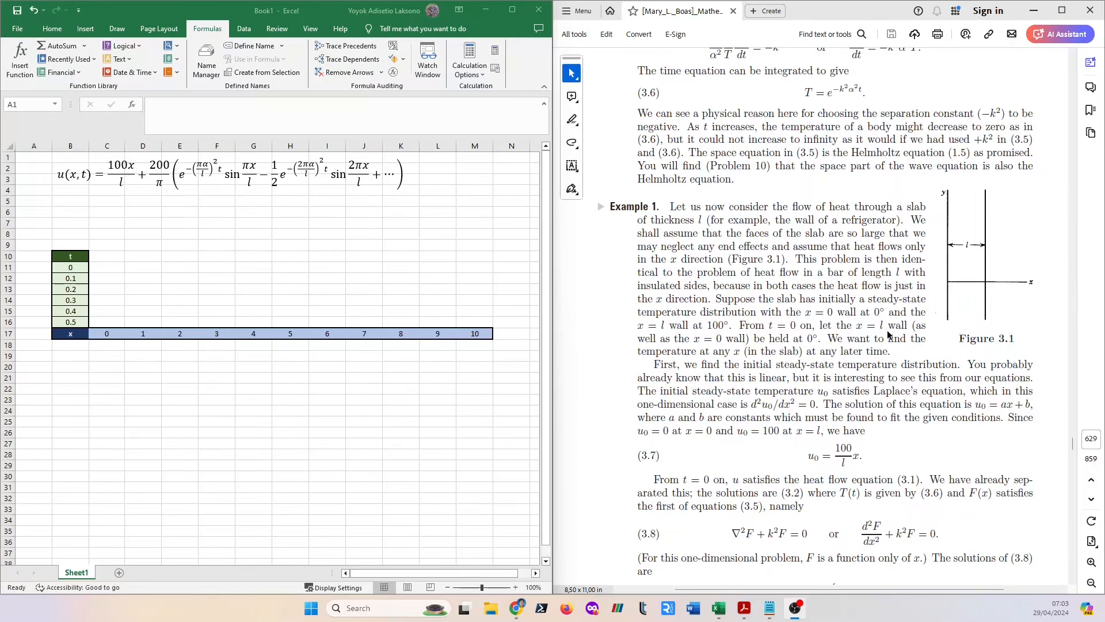
scroll(889, 335, down, 1)
scroll(889, 335, down, 2)
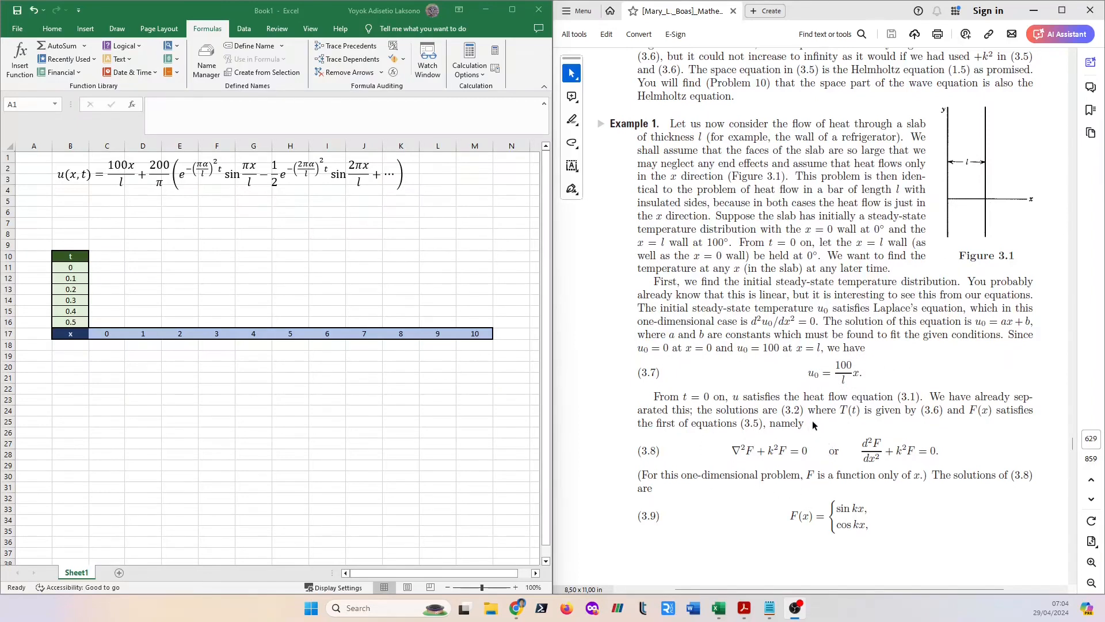
scroll(817, 429, up, 3)
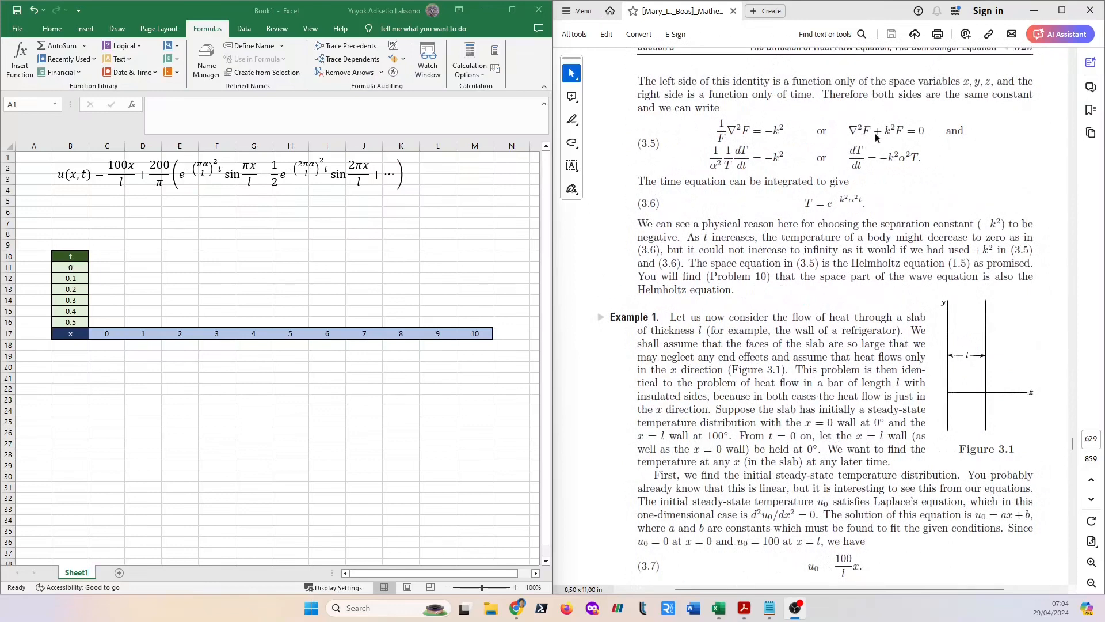
scroll(825, 280, down, 3)
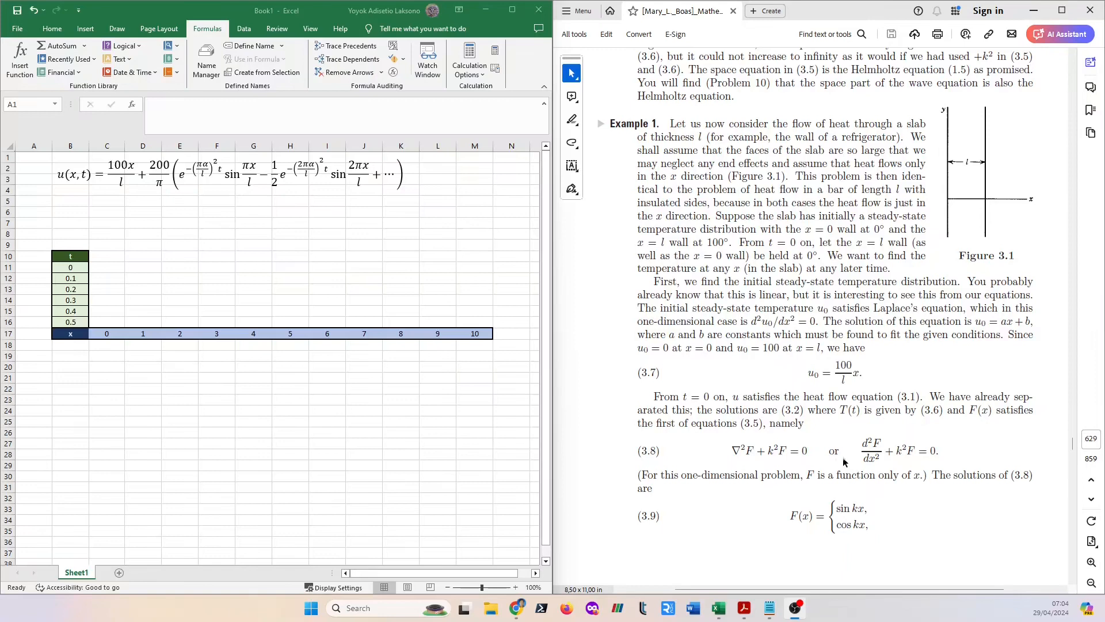
Examine the slab solution in equations (3.10) to (3.15) and compare it with the initial steady state (3.7).
scroll(841, 457, down, 10)
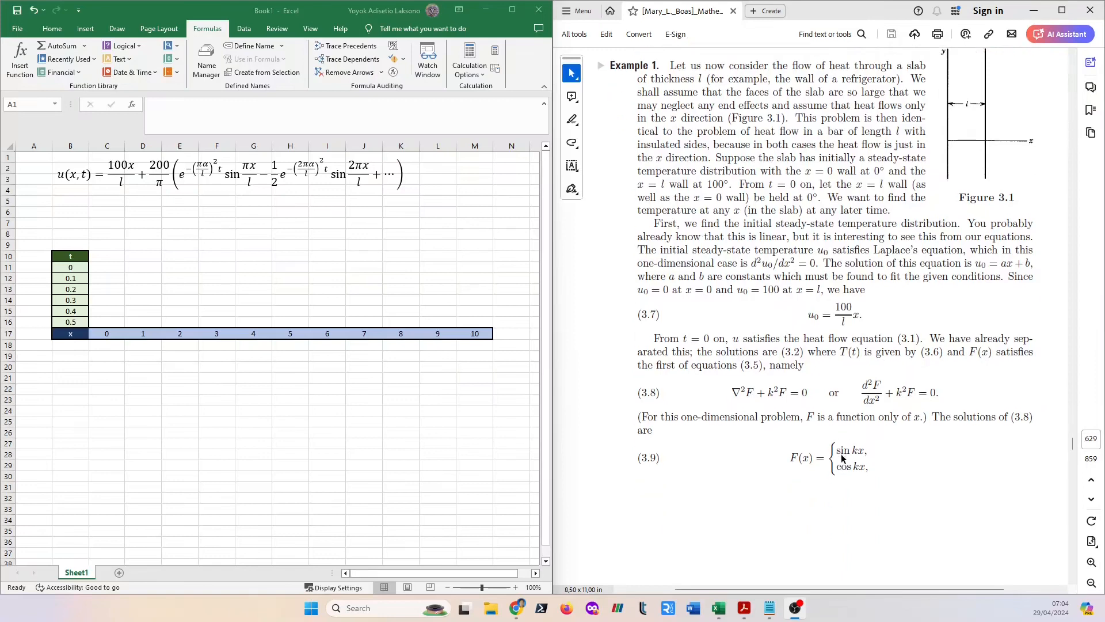
scroll(765, 269, down, 2)
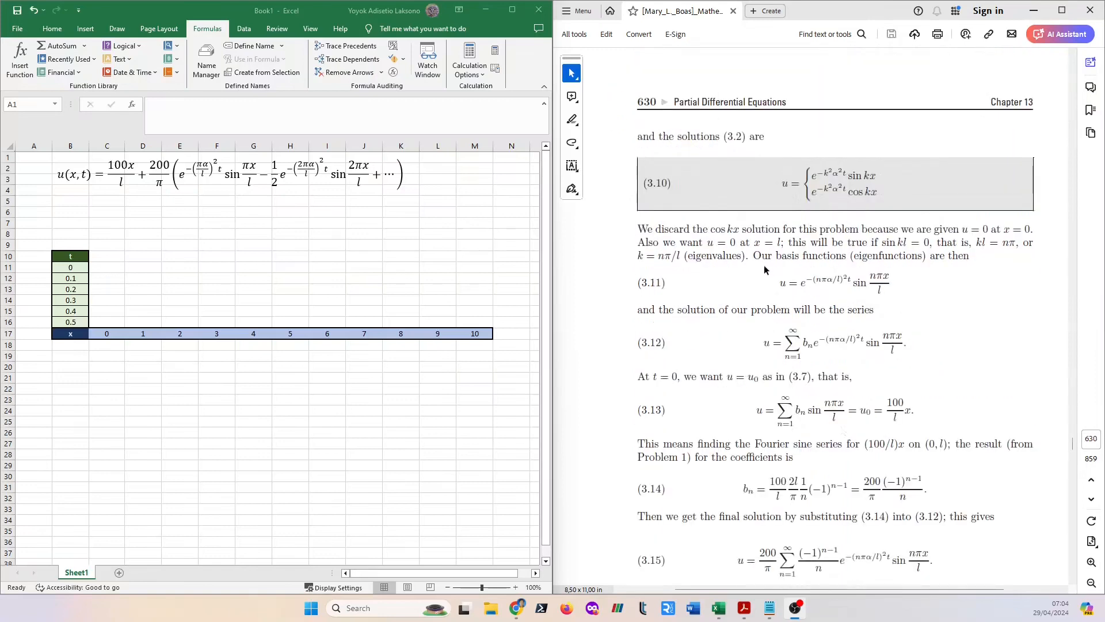
scroll(764, 269, down, 1)
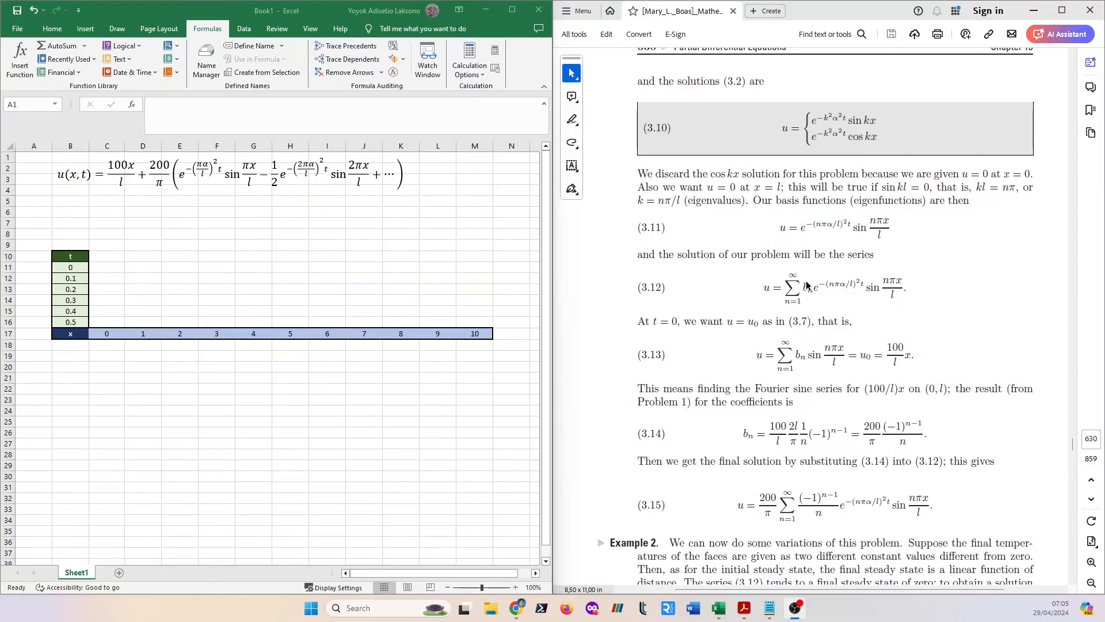
scroll(805, 288, down, 1)
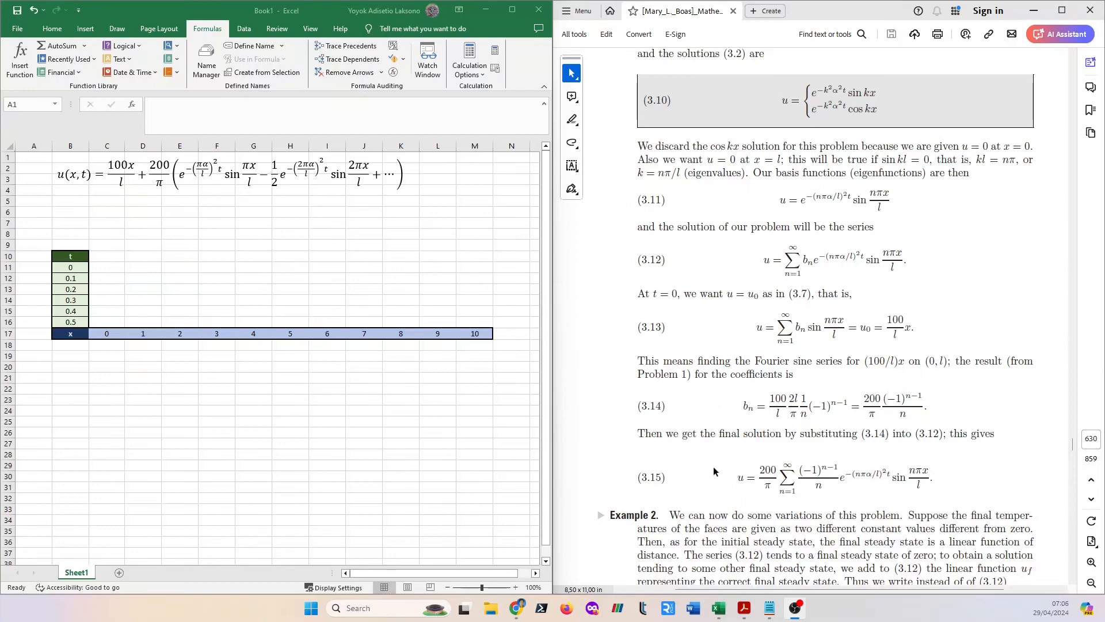
scroll(881, 477, down, 1)
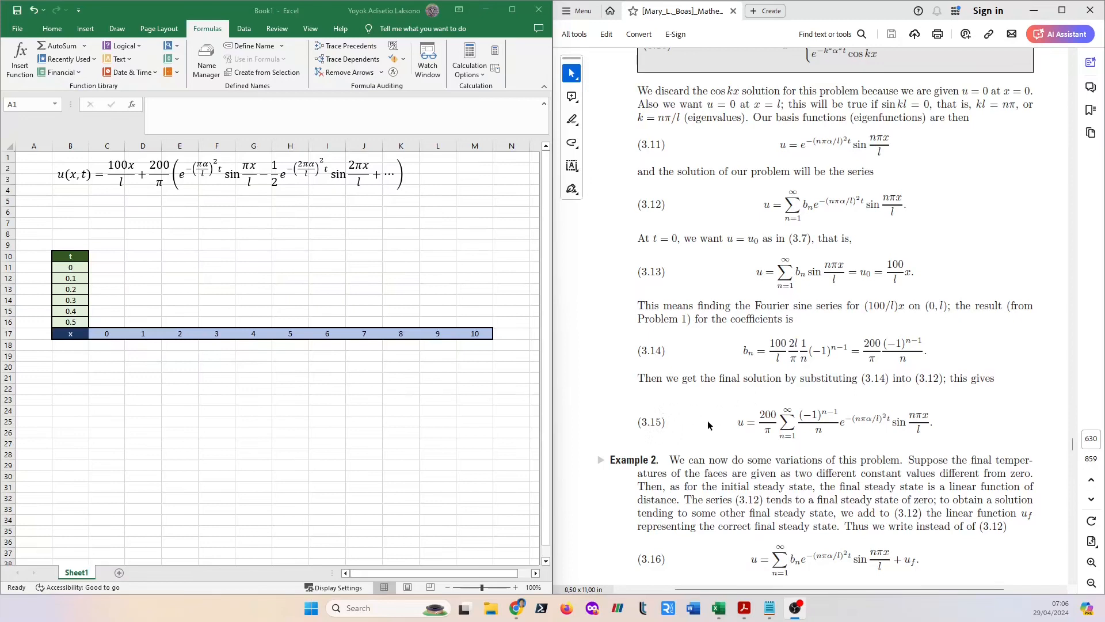
scroll(708, 425, up, 10)
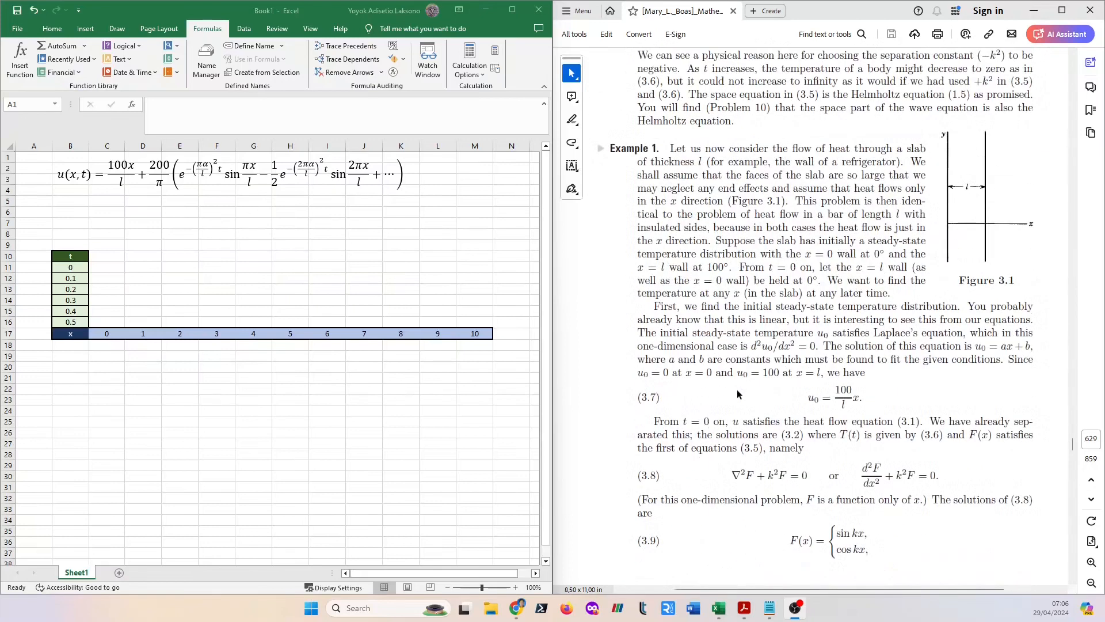
scroll(737, 394, down, 10)
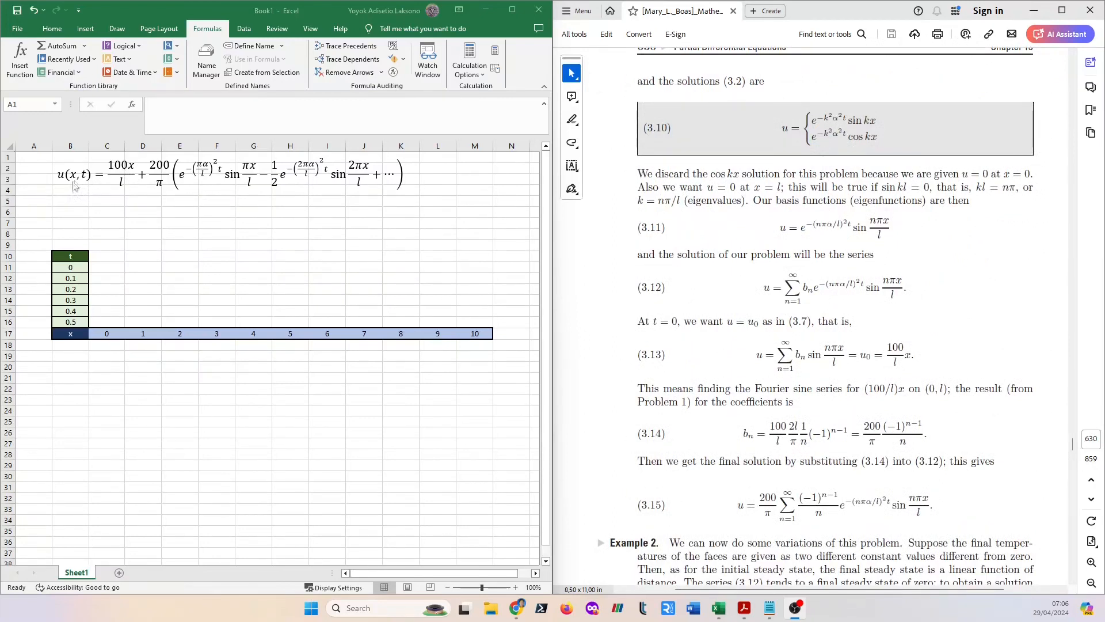
Switch to the Excel workbook and check the time values in B11:B16 and the x positions in C17:M17.
click(81, 267)
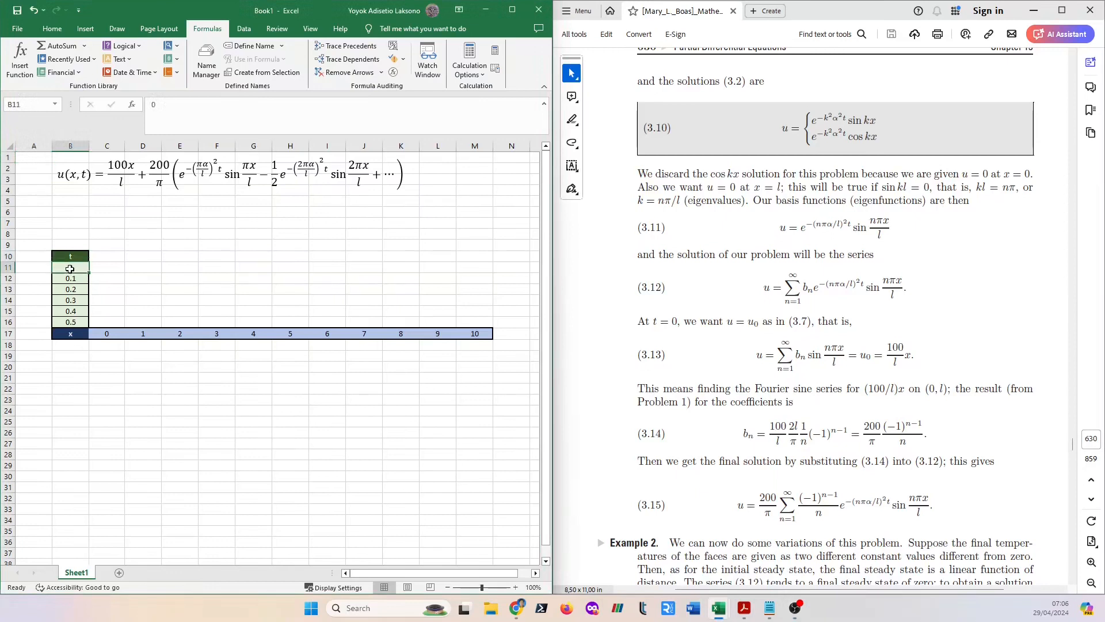
click(70, 278)
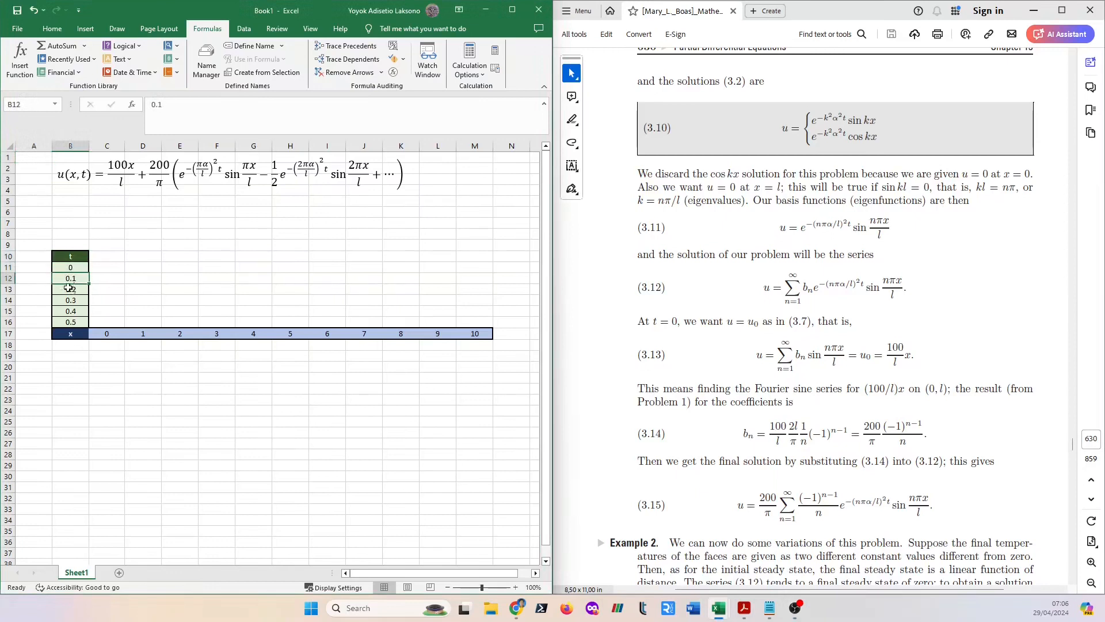
click(70, 320)
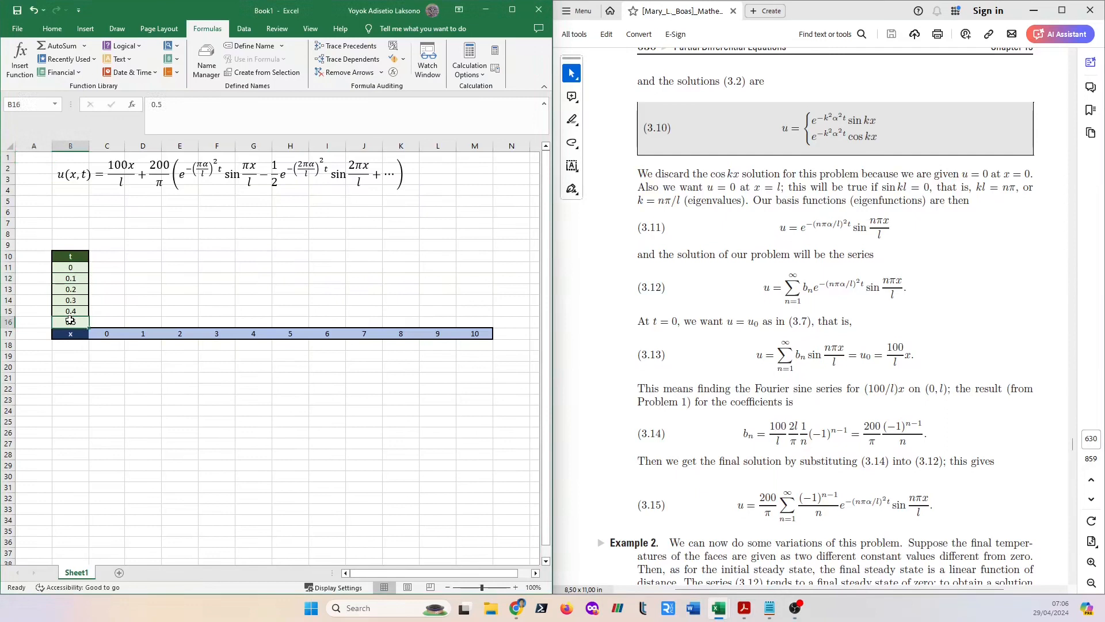
click(110, 334)
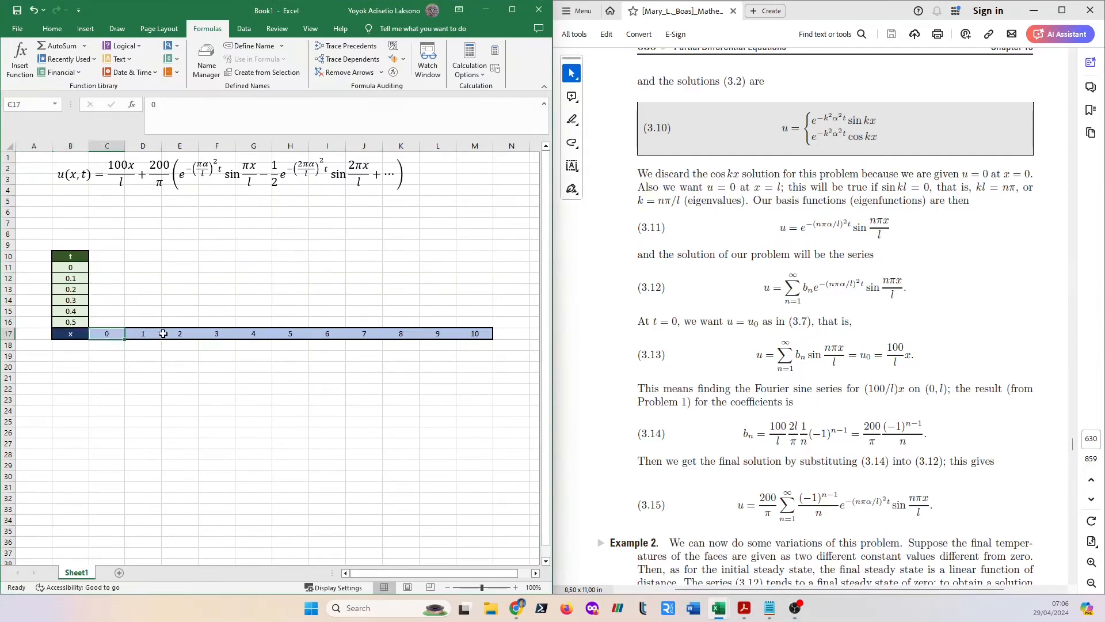
click(474, 334)
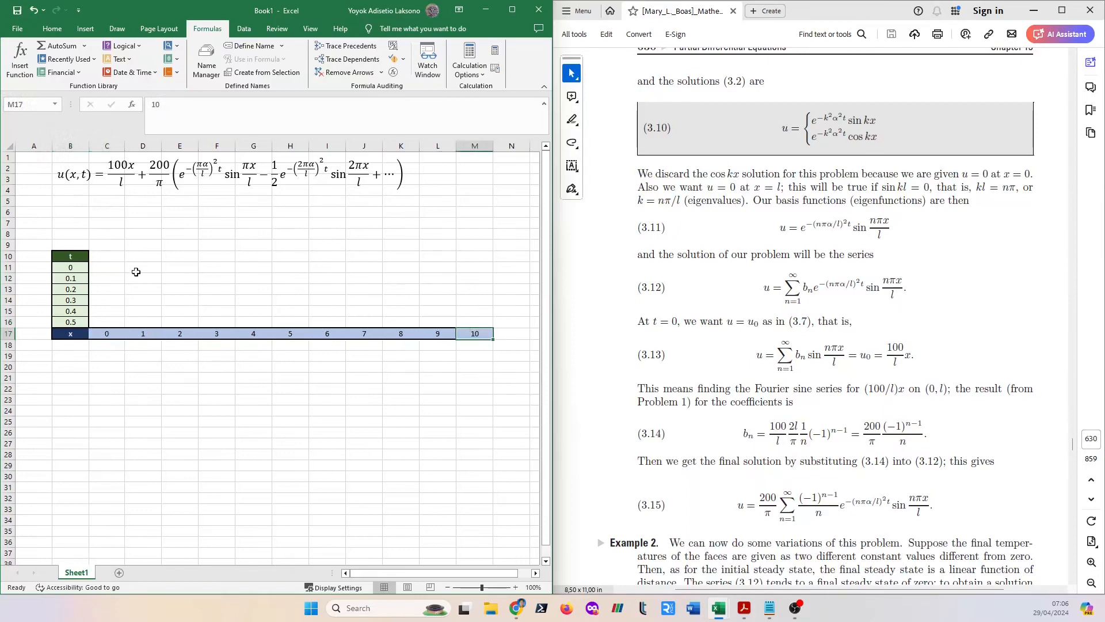
Add the slab thickness parameter below the equation, with label l in B5 and value 10 in C5.
click(76, 202)
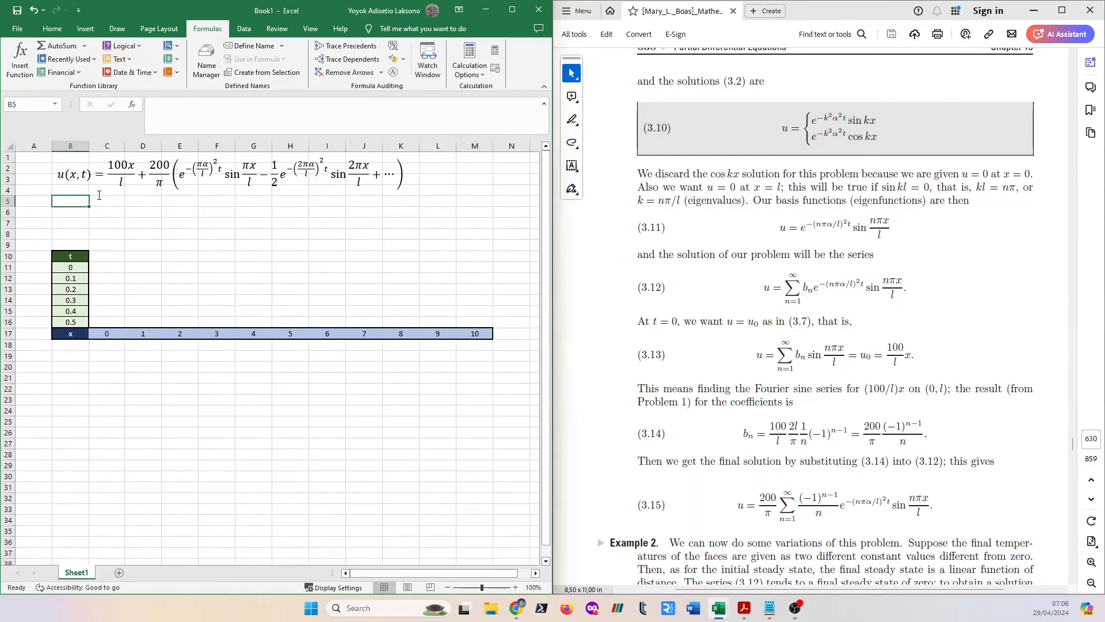
text(l)
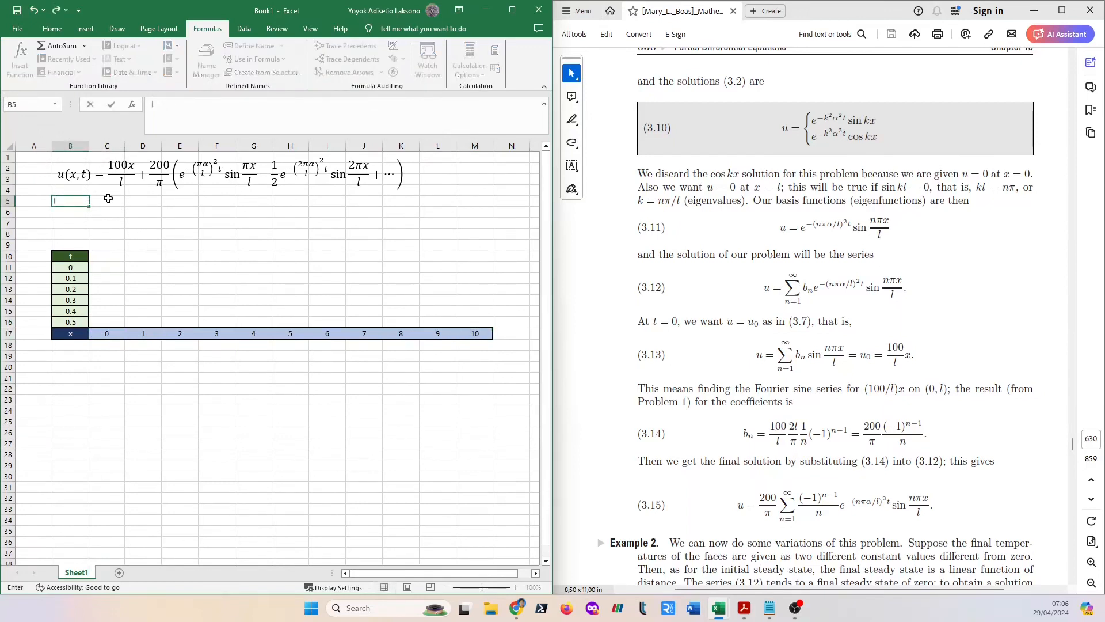
click(109, 198)
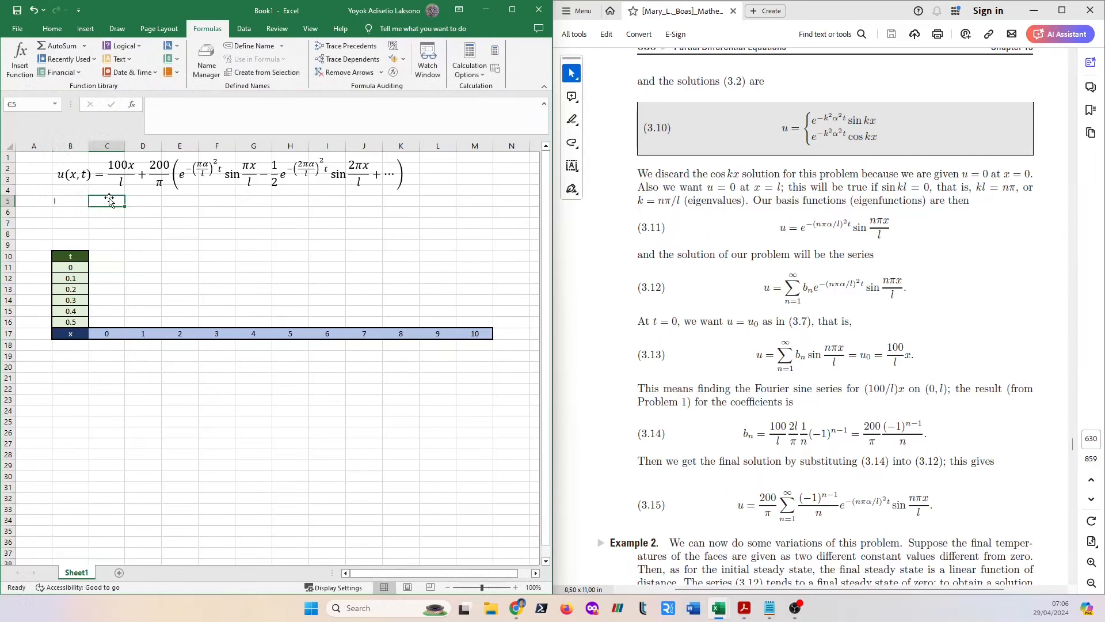
text(10)
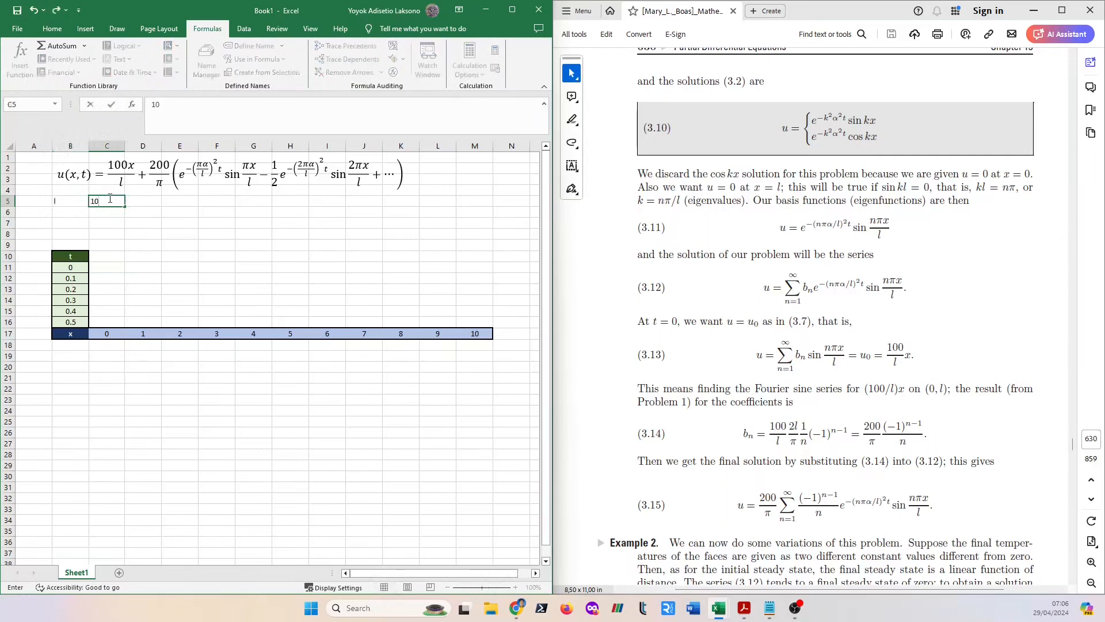
key(Return)
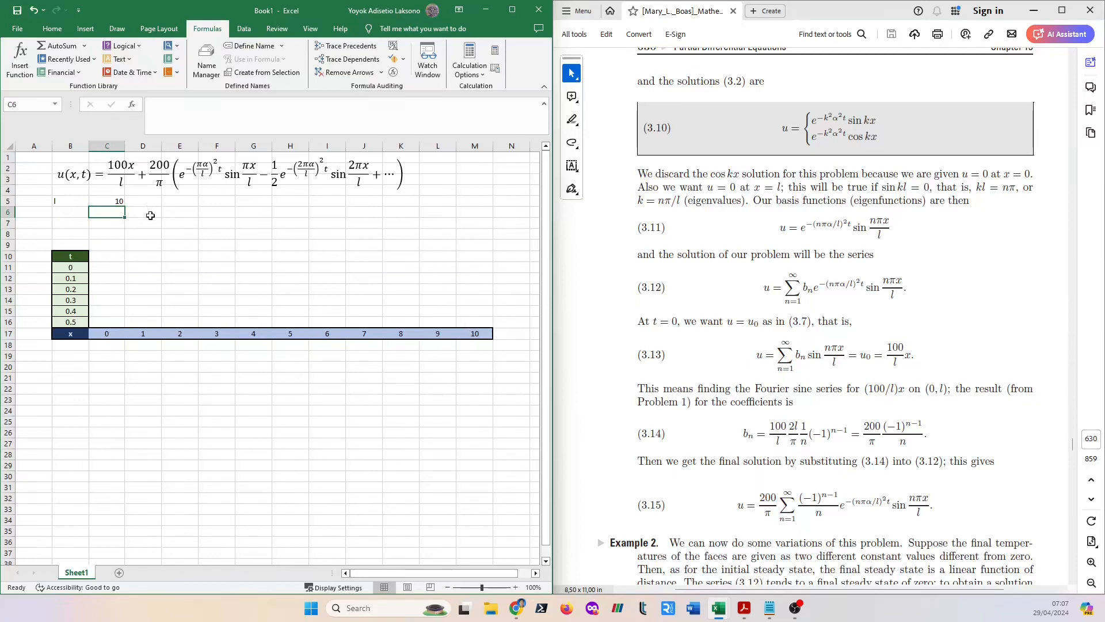
Add the material constant parameter, with label a in B6 and value 0.01 in C6.
click(70, 211)
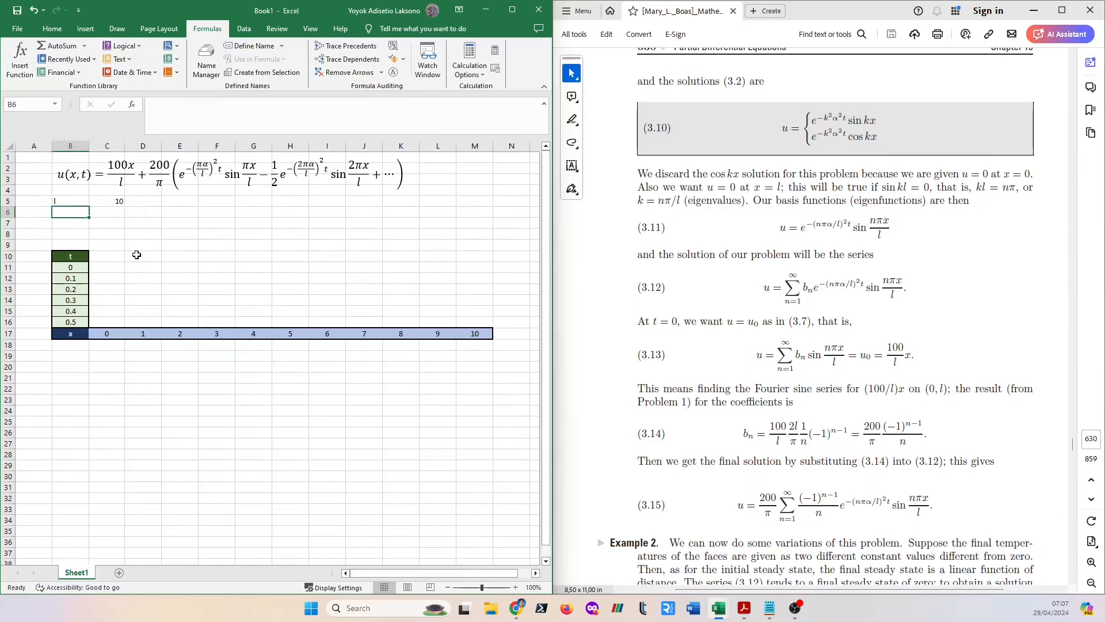
text(a)
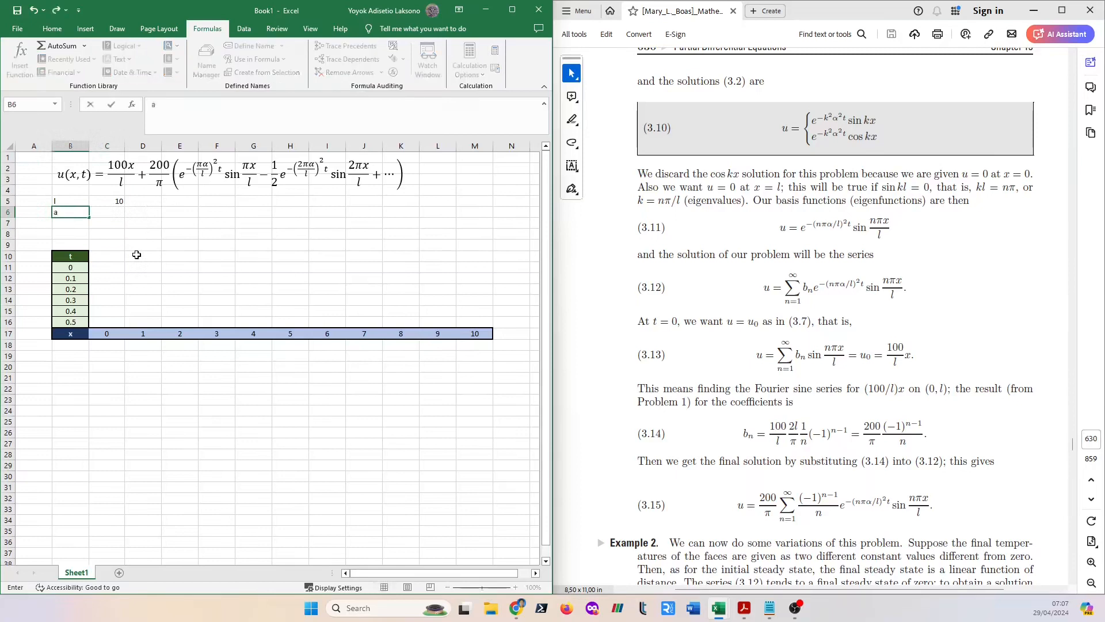
key(Tab)
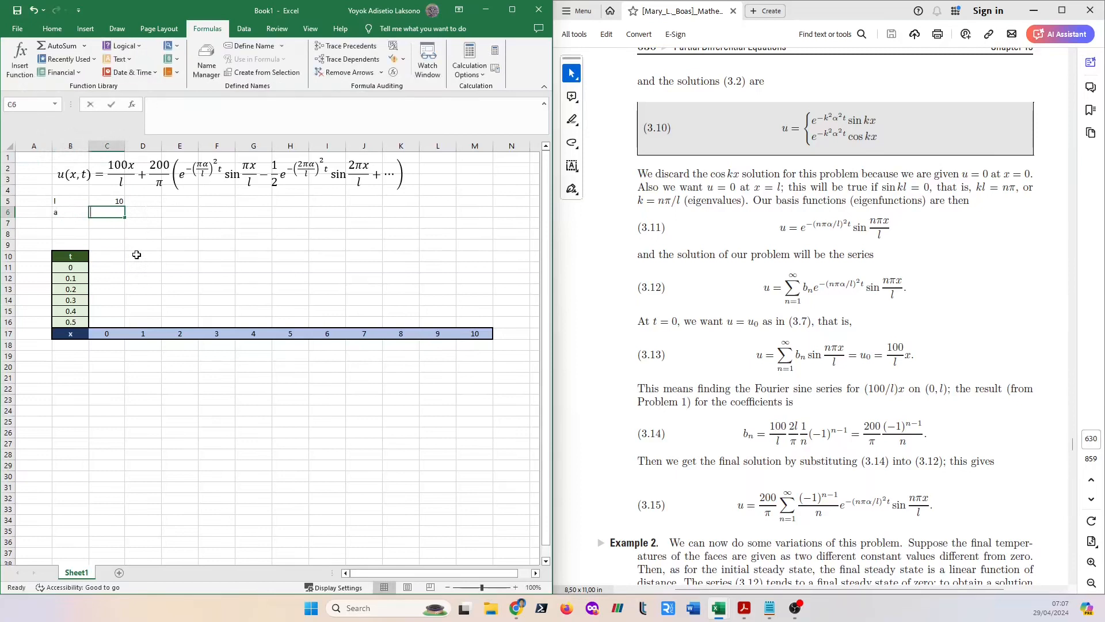
text(0)
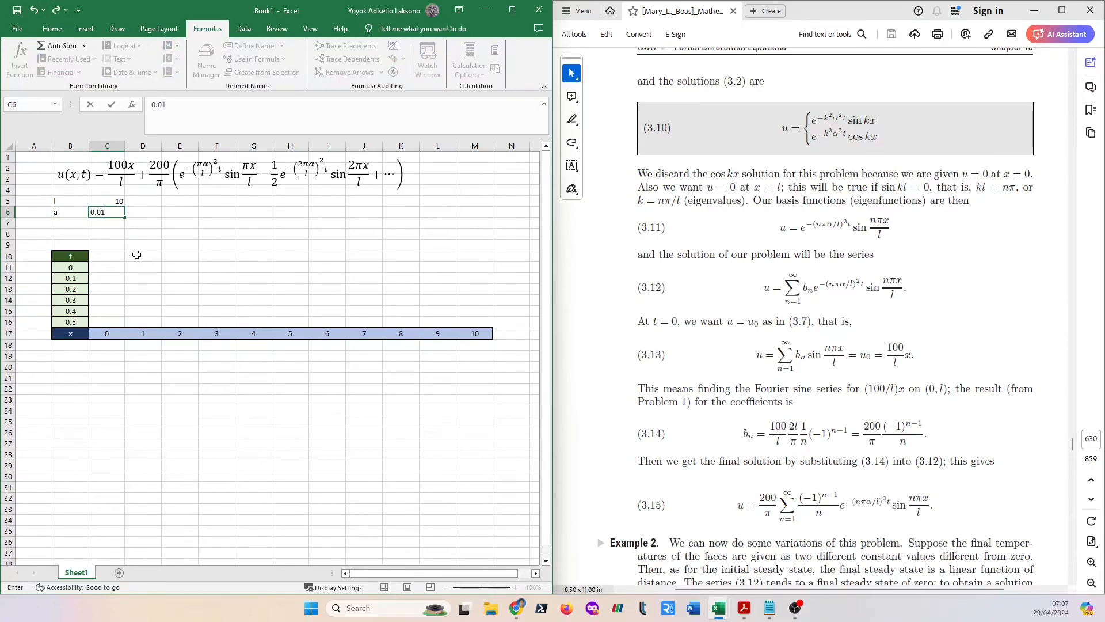
text(.01)
key(Return)
key(Up)
key(Up)
key(Down)
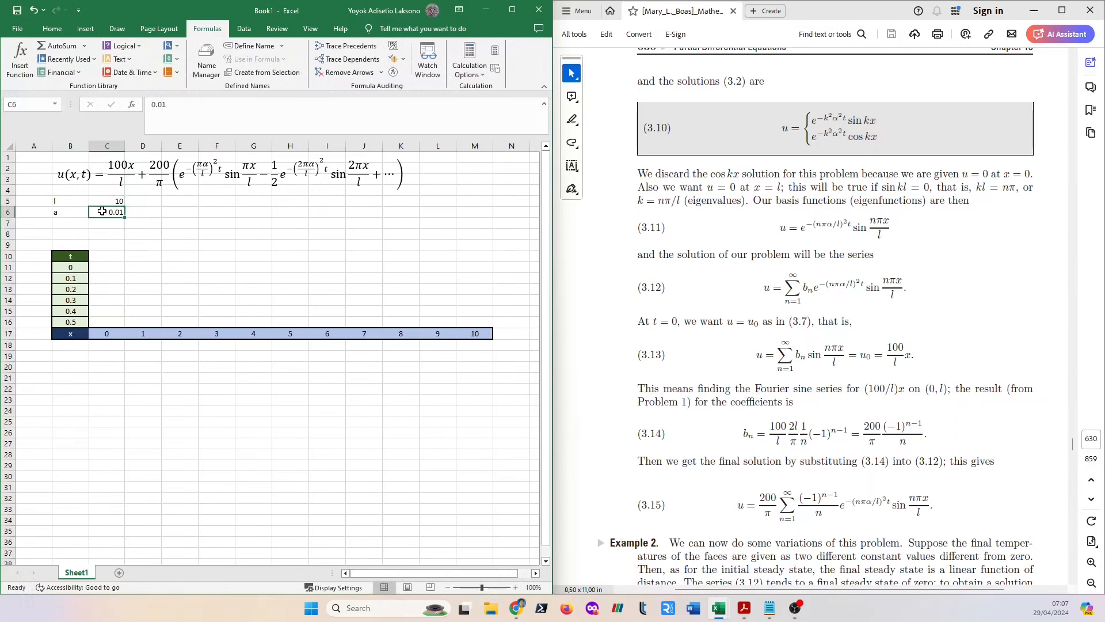
click(117, 202)
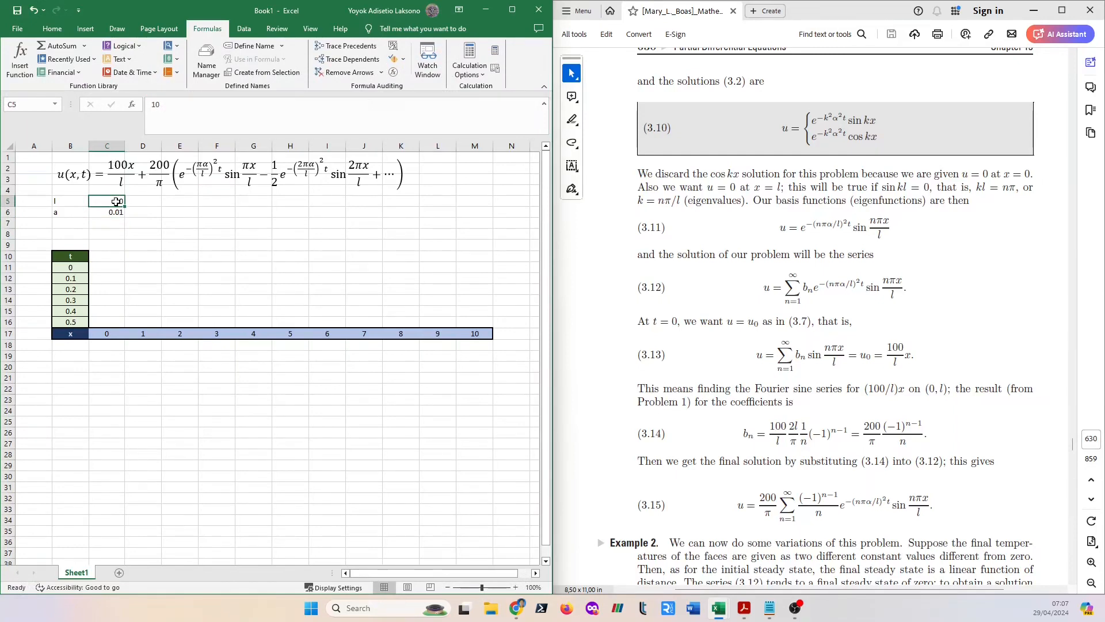
click(75, 200)
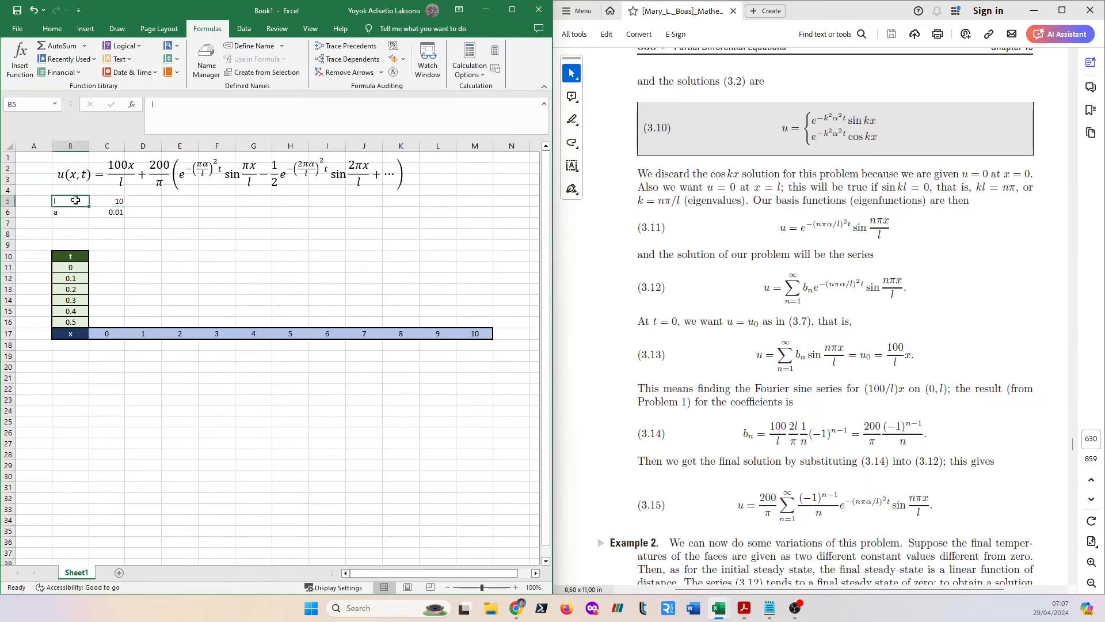
key(Right)
click(110, 212)
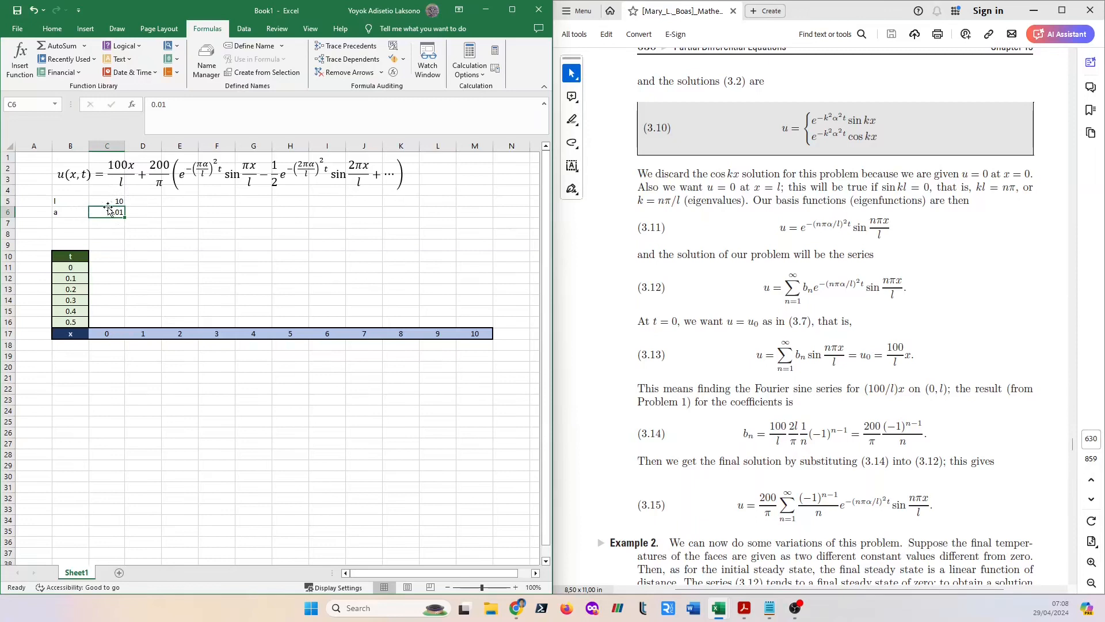
click(109, 200)
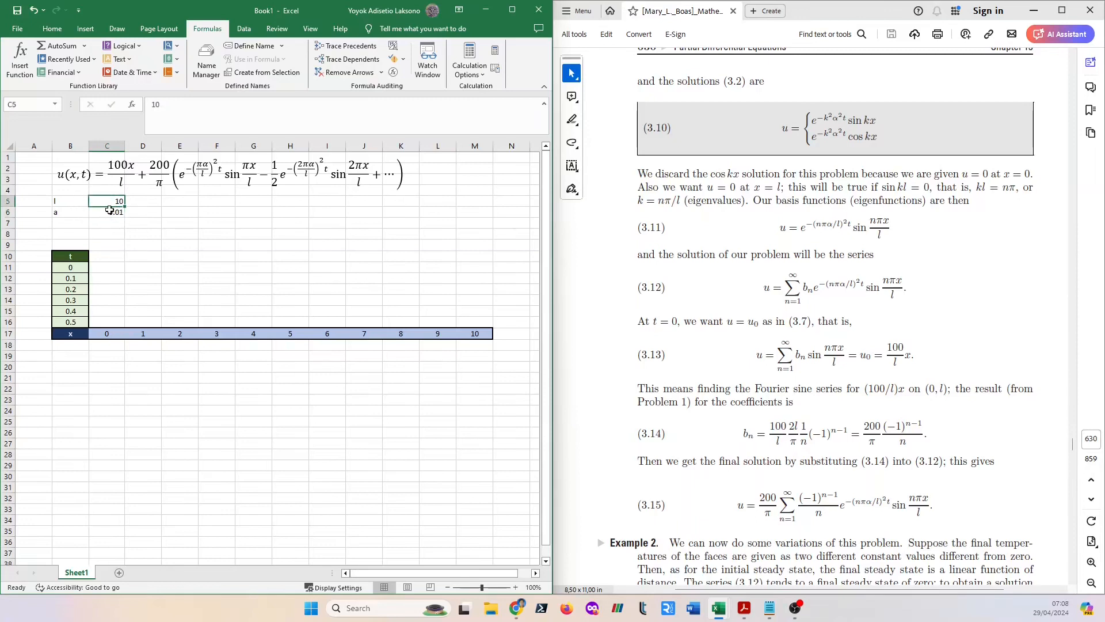
Define the workbook-wide name l for the slab thickness in C5, and check that it is in the list of names.
click(110, 211)
click(112, 200)
click(254, 47)
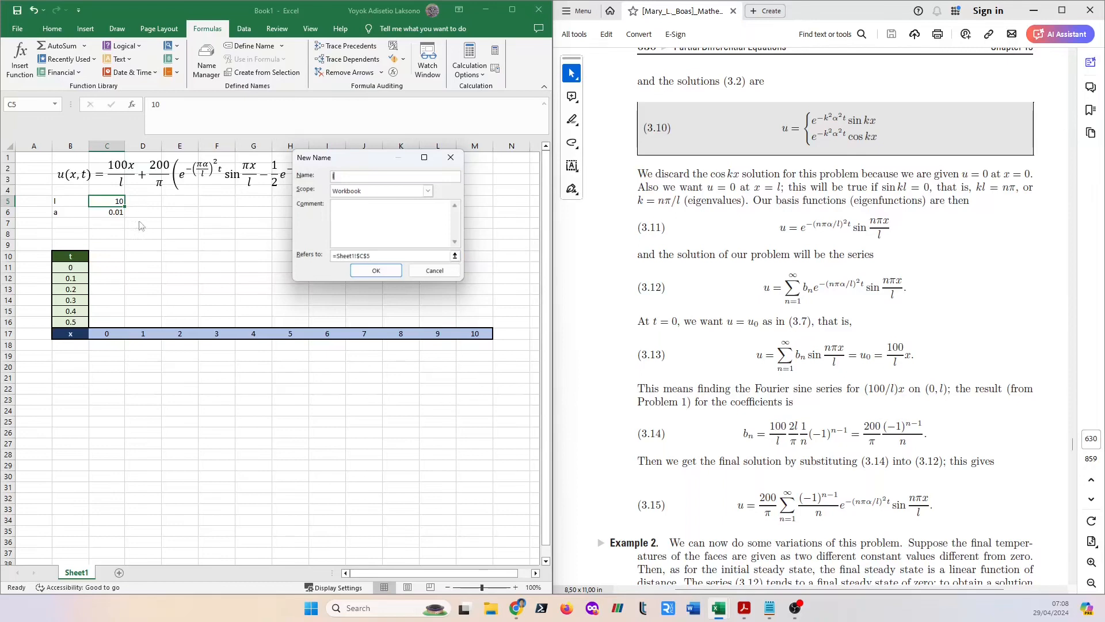
click(377, 275)
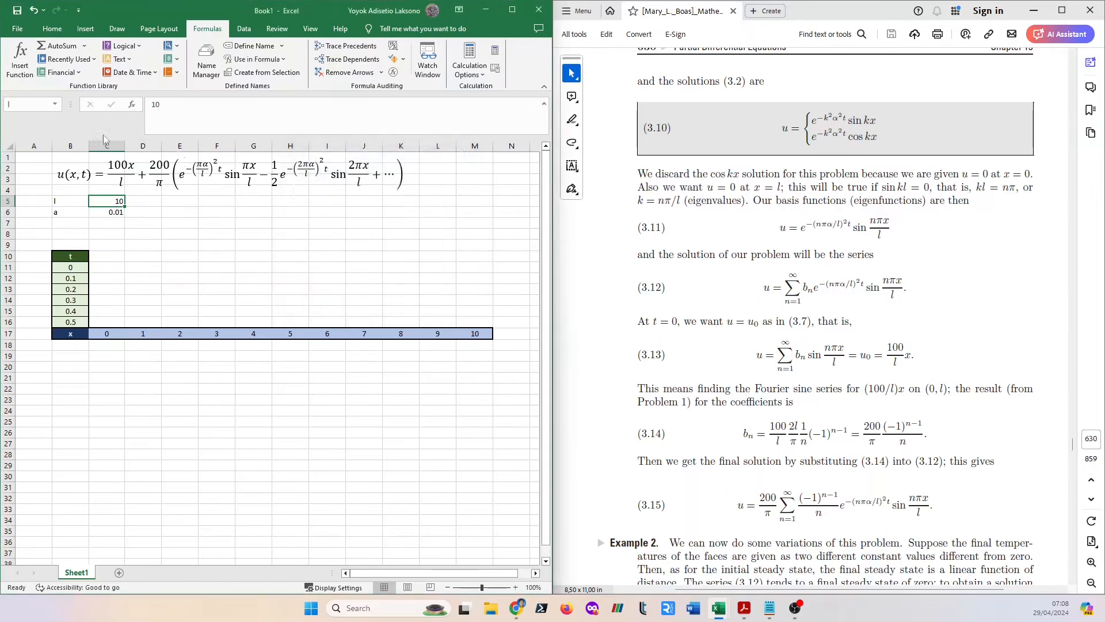
click(57, 107)
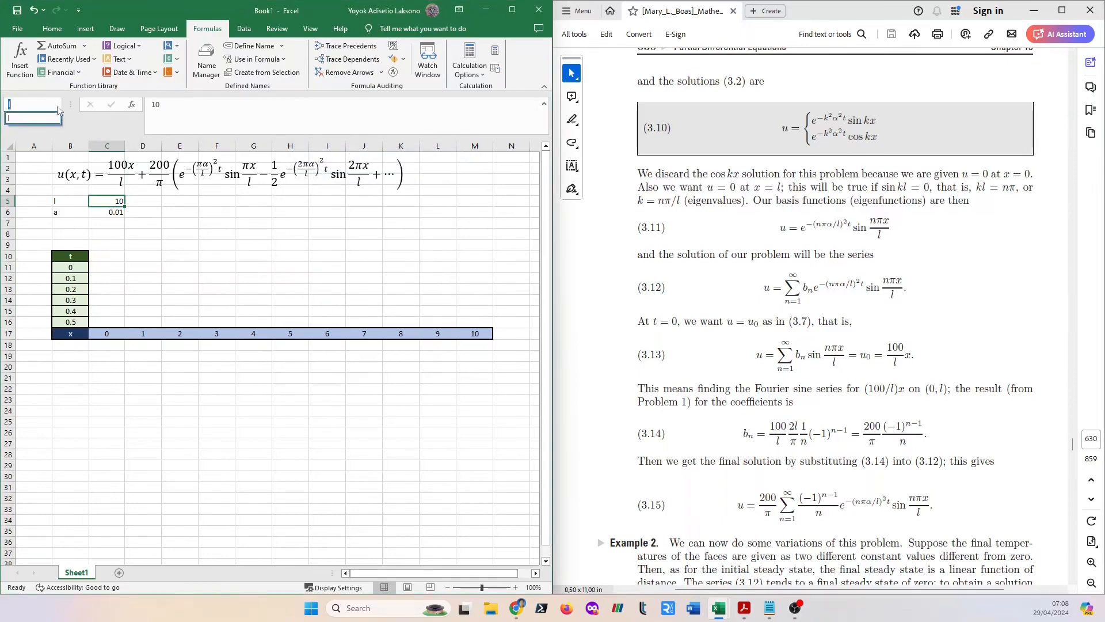
click(59, 110)
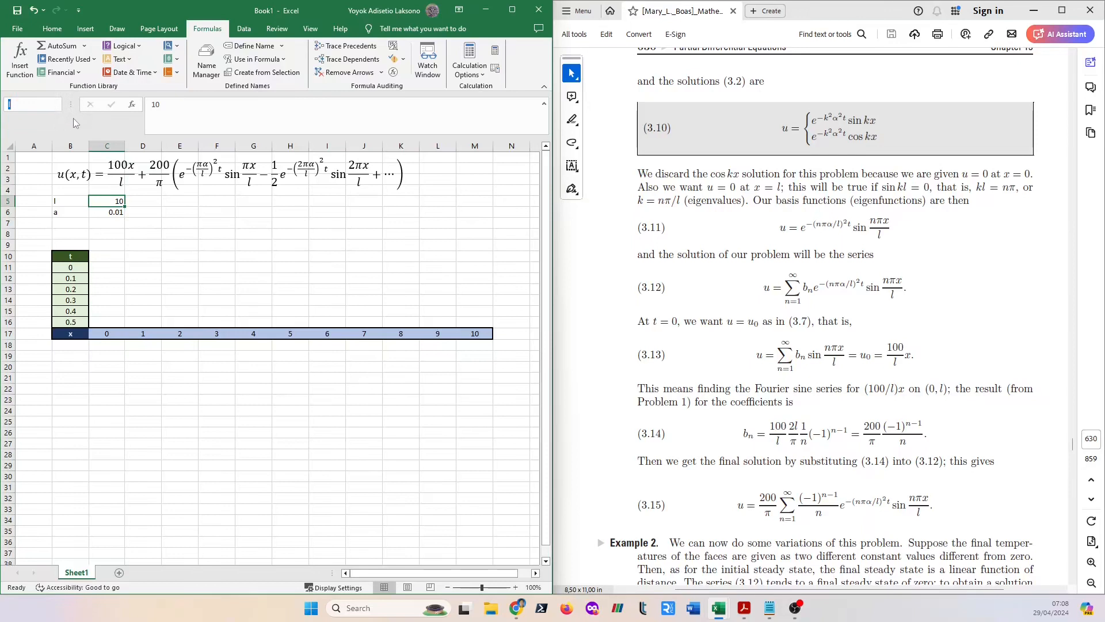
Define the workbook-wide name a for the material constant in C6, and check that it is listed alongside l.
click(114, 212)
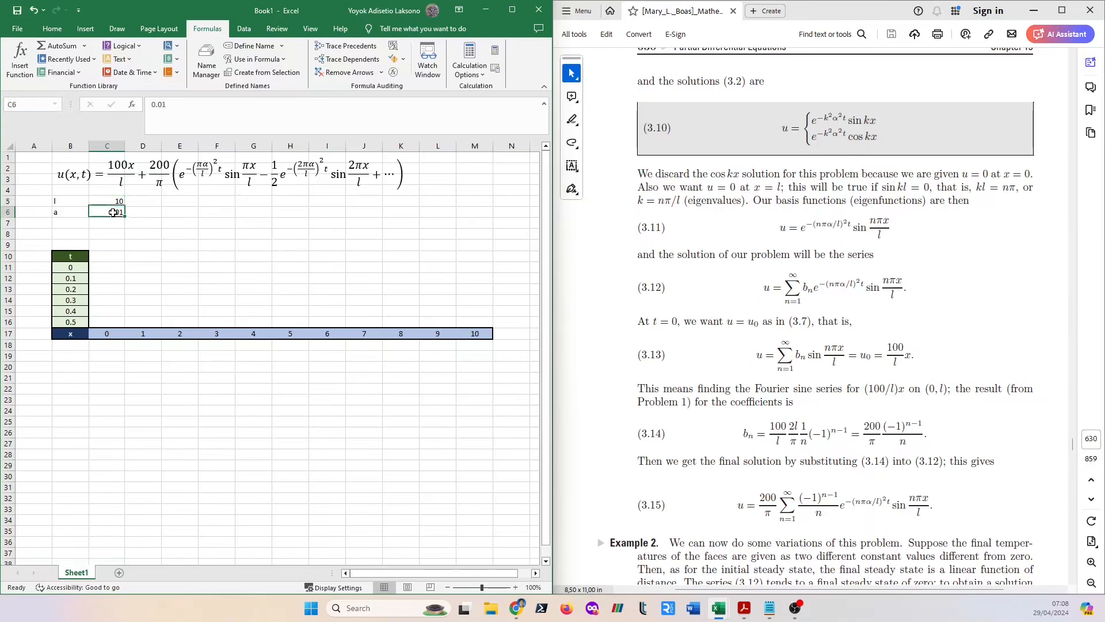
click(253, 46)
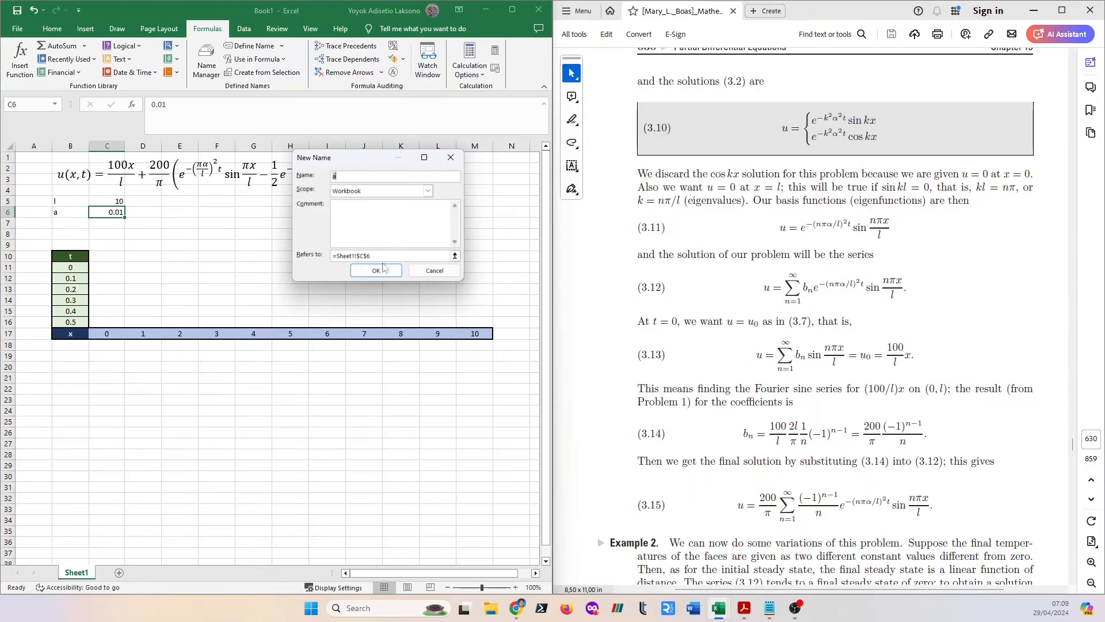
click(377, 271)
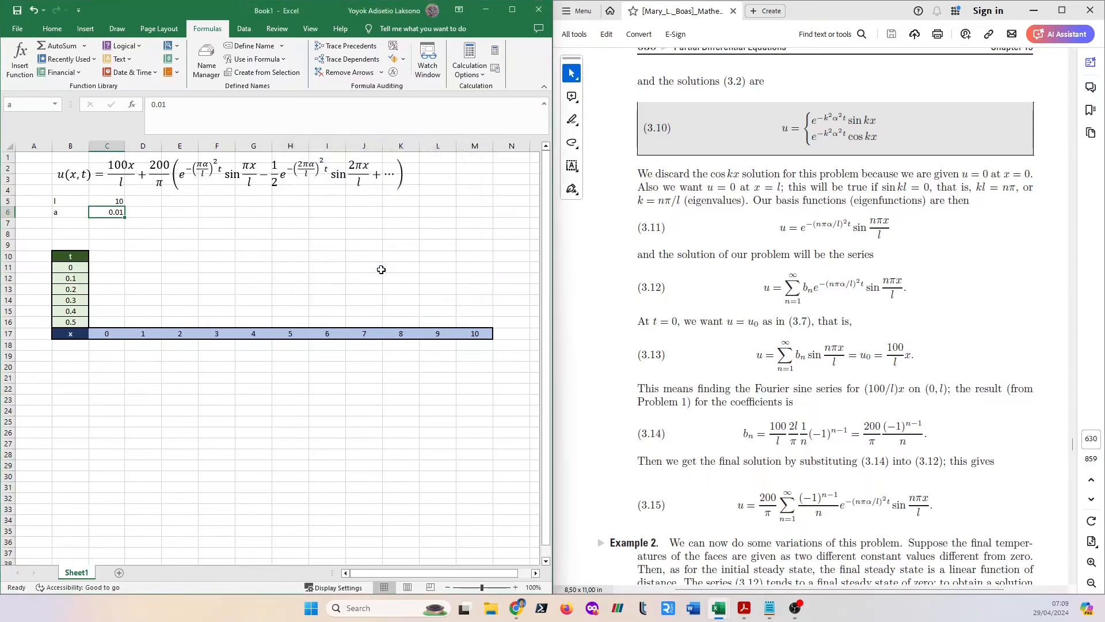
click(55, 104)
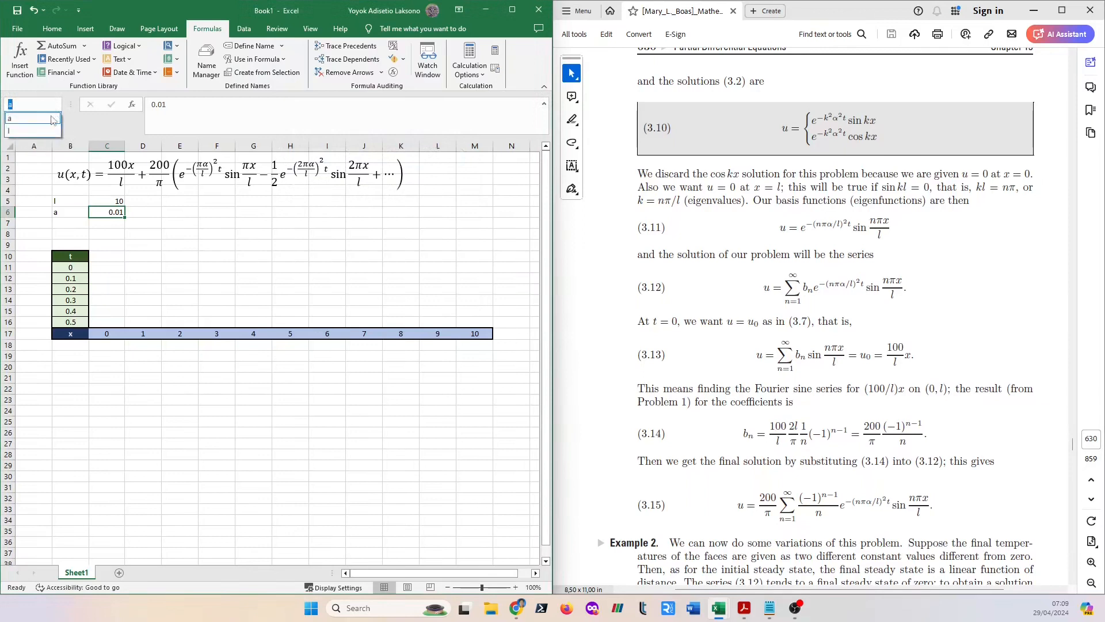
click(118, 128)
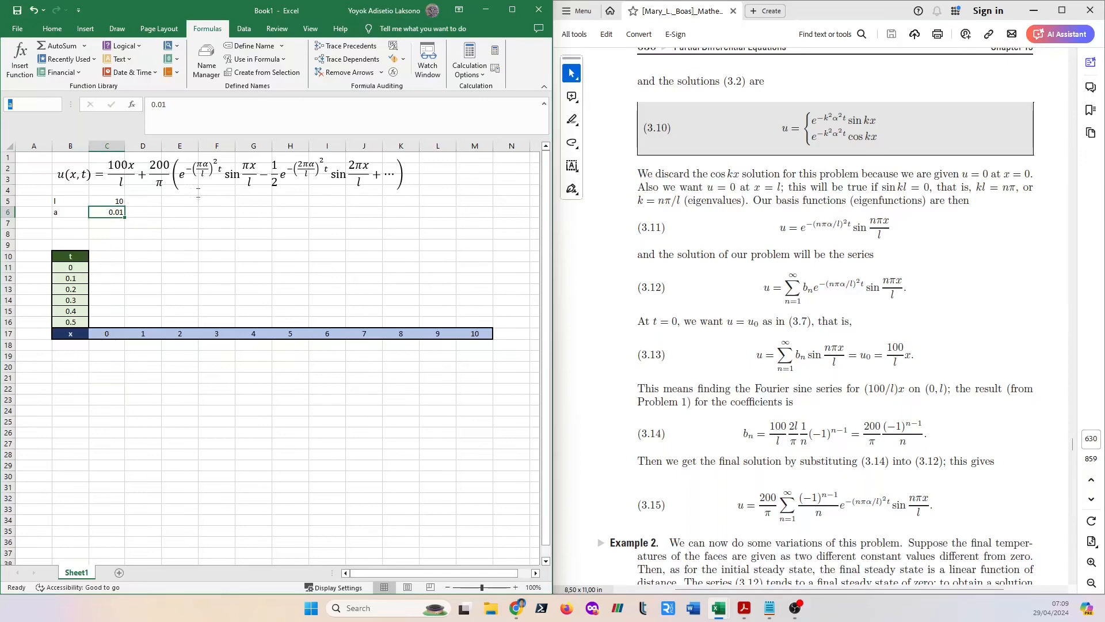
Switch to Notepad, check the prepared u(x,t) formula against the series equation, and copy the whole formula.
click(105, 267)
key(alt+Tab)
drag(309, 162, 680, 182)
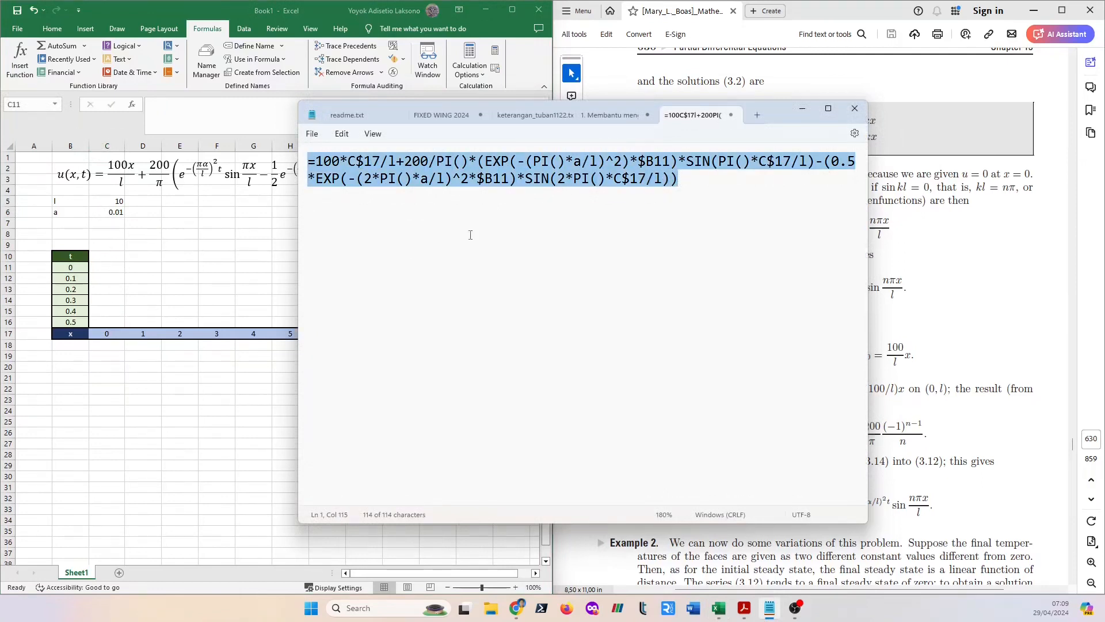
click(487, 230)
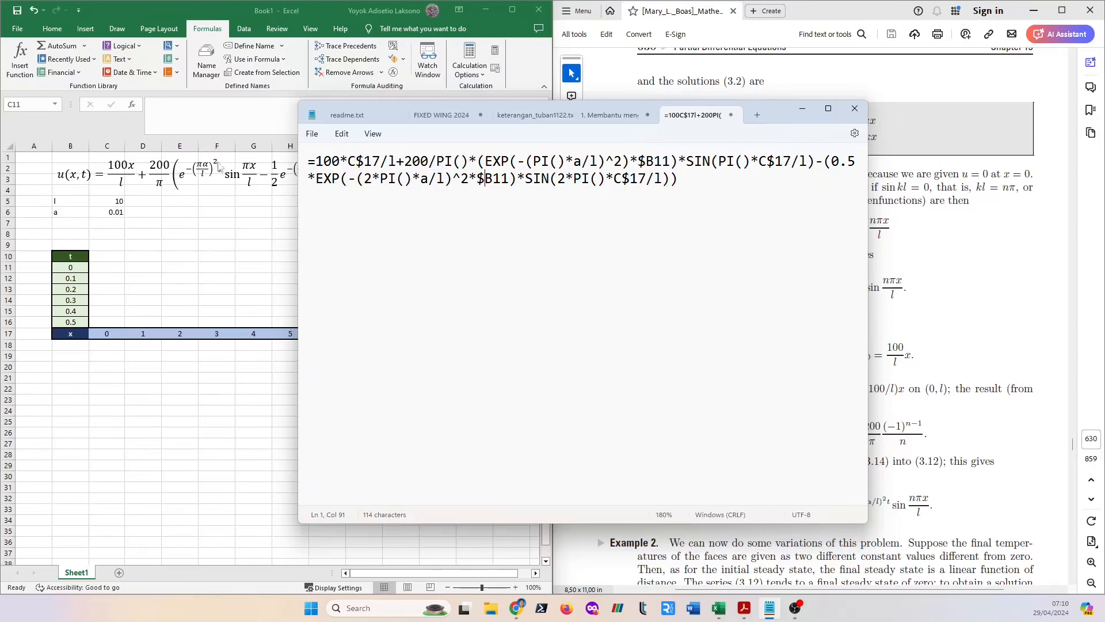
drag(693, 178, 309, 163)
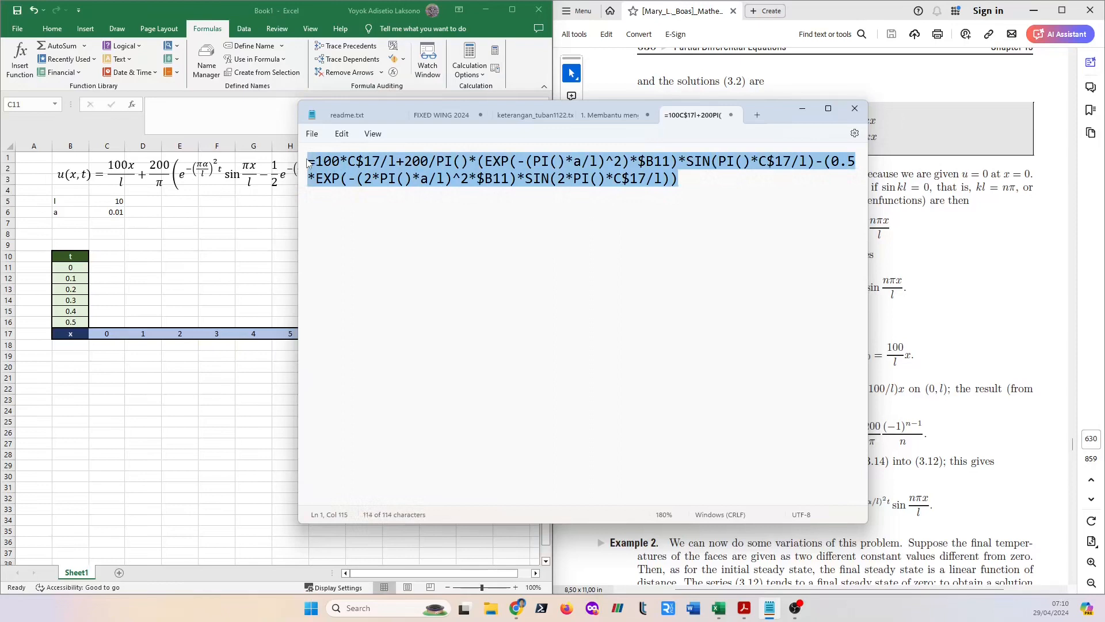
right_click(381, 166)
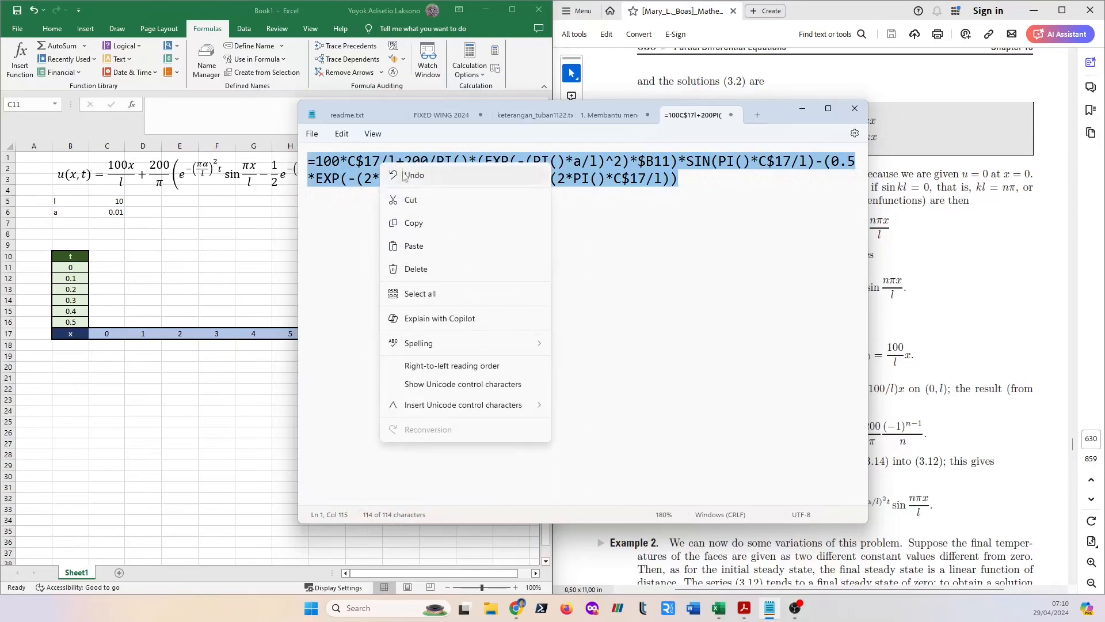
click(413, 223)
Paste the copied formula beginning =100*C$17/l+200/PI() into C11 in Excel, check its references, and enter it.
click(111, 264)
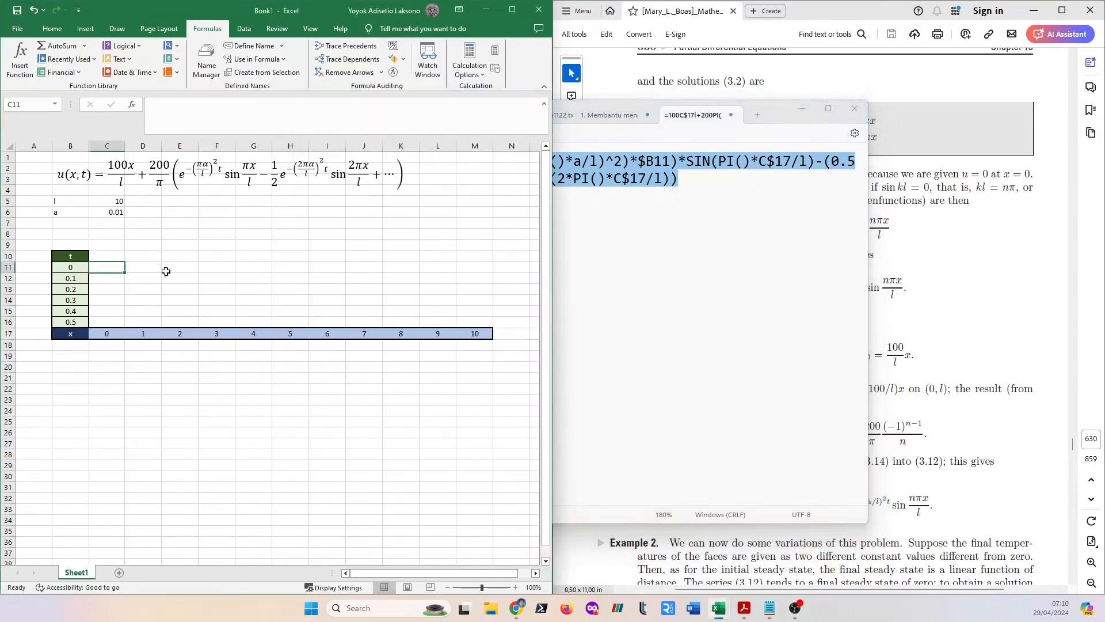
click(199, 106)
right_click(198, 106)
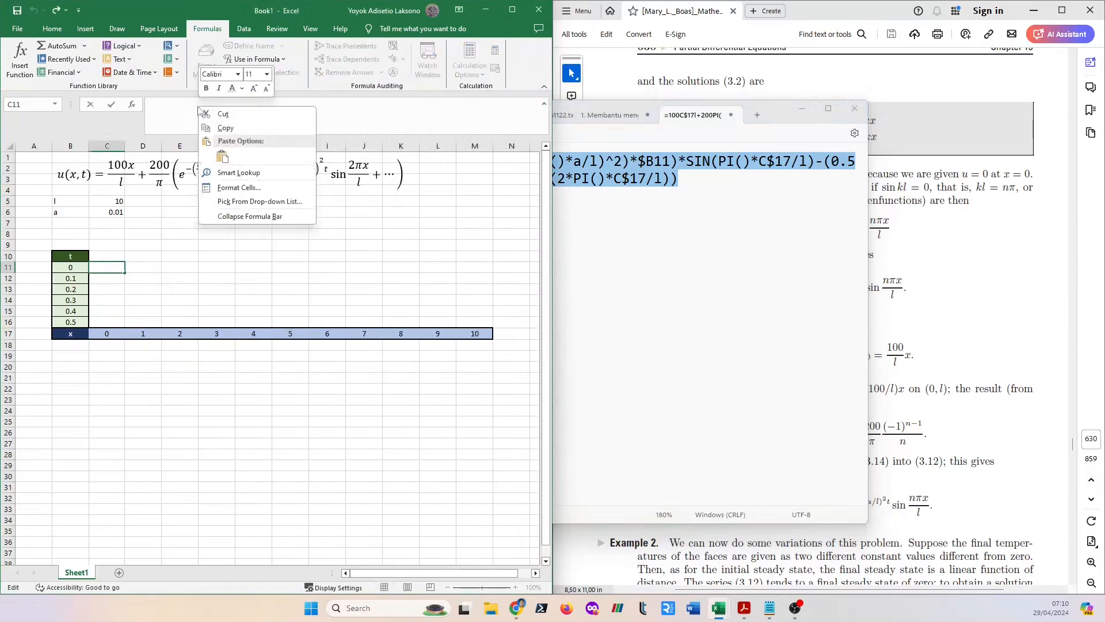
click(223, 157)
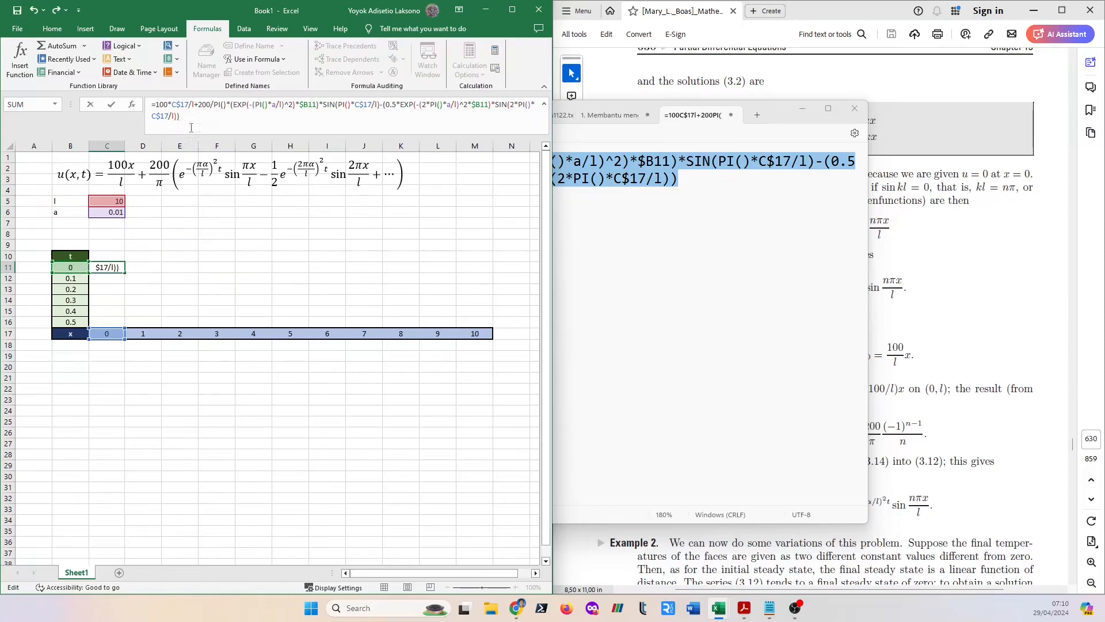
click(181, 103)
click(310, 105)
click(373, 104)
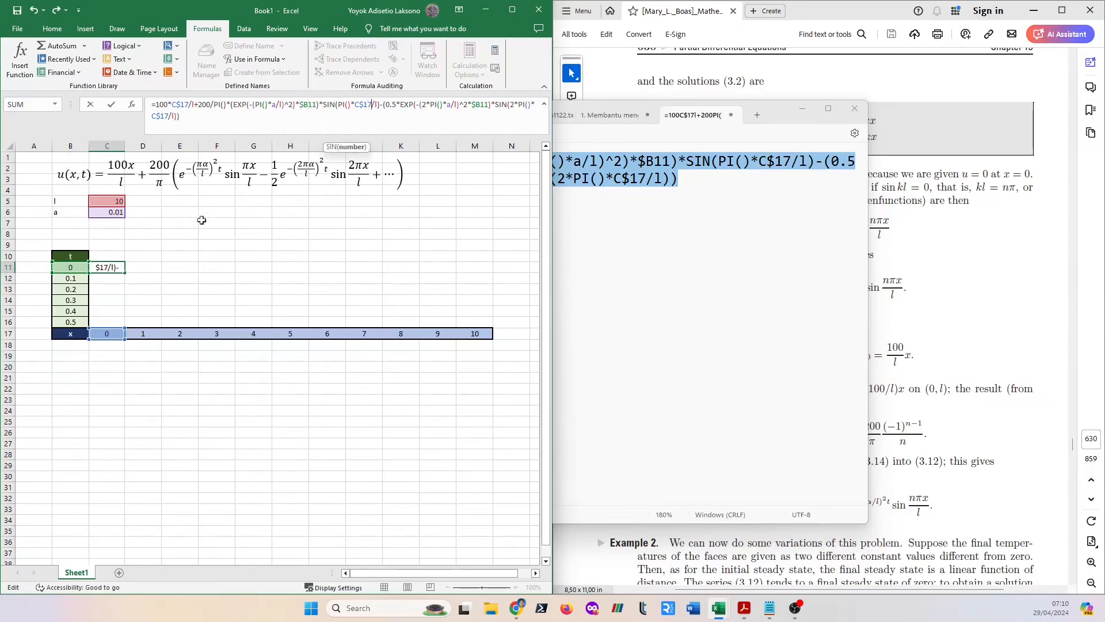
click(226, 122)
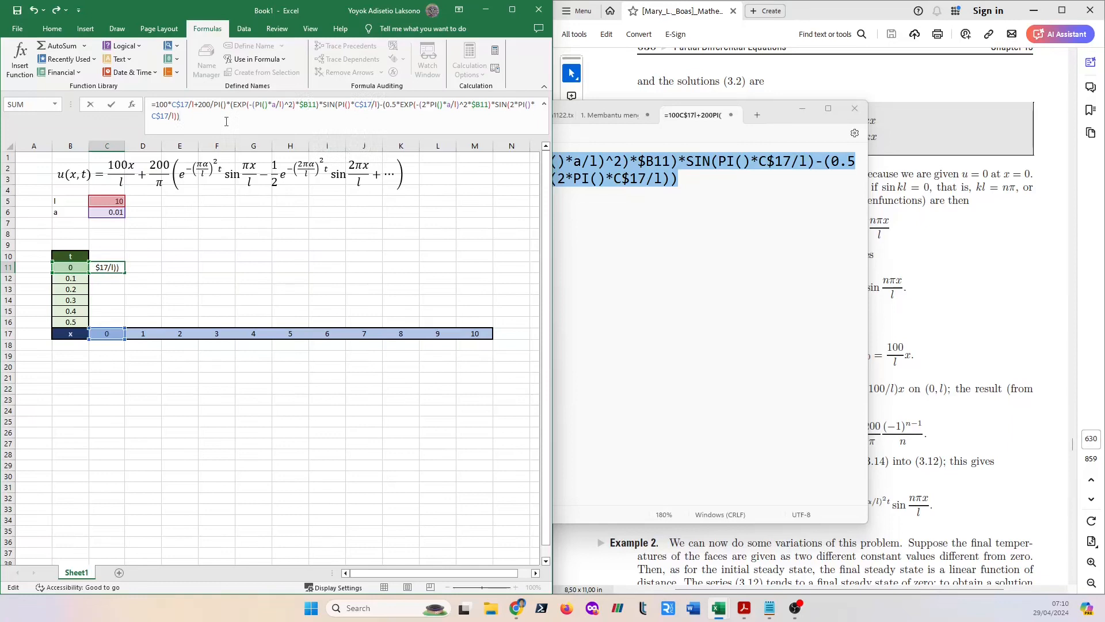
key(Return)
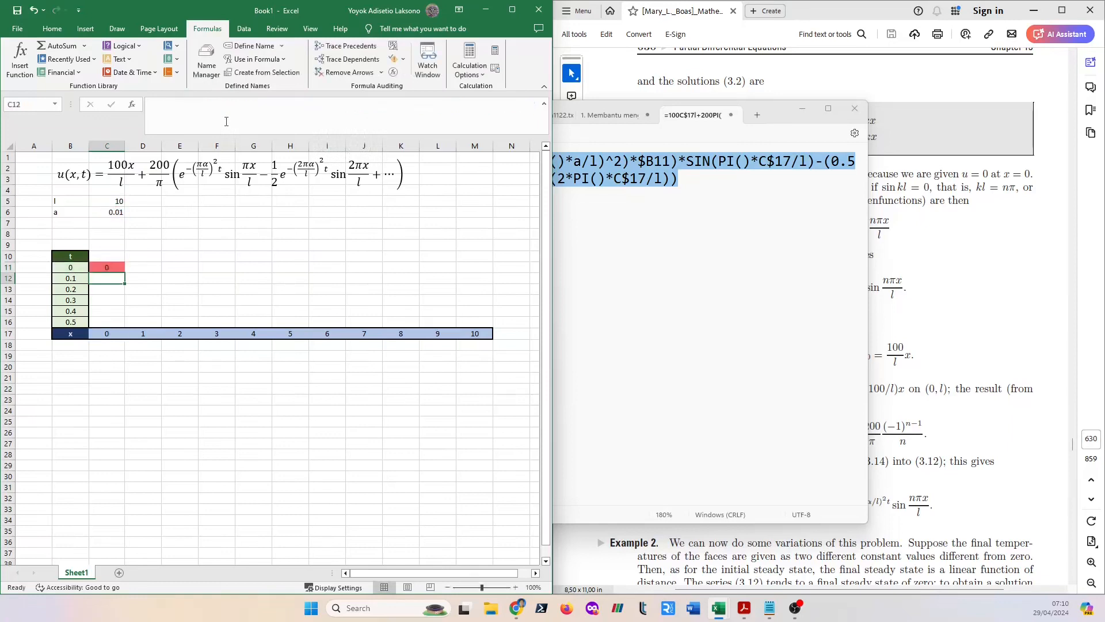
Fill the C11 formula across to M11 so the t = 0 row covers x from 0 to 10.
click(115, 268)
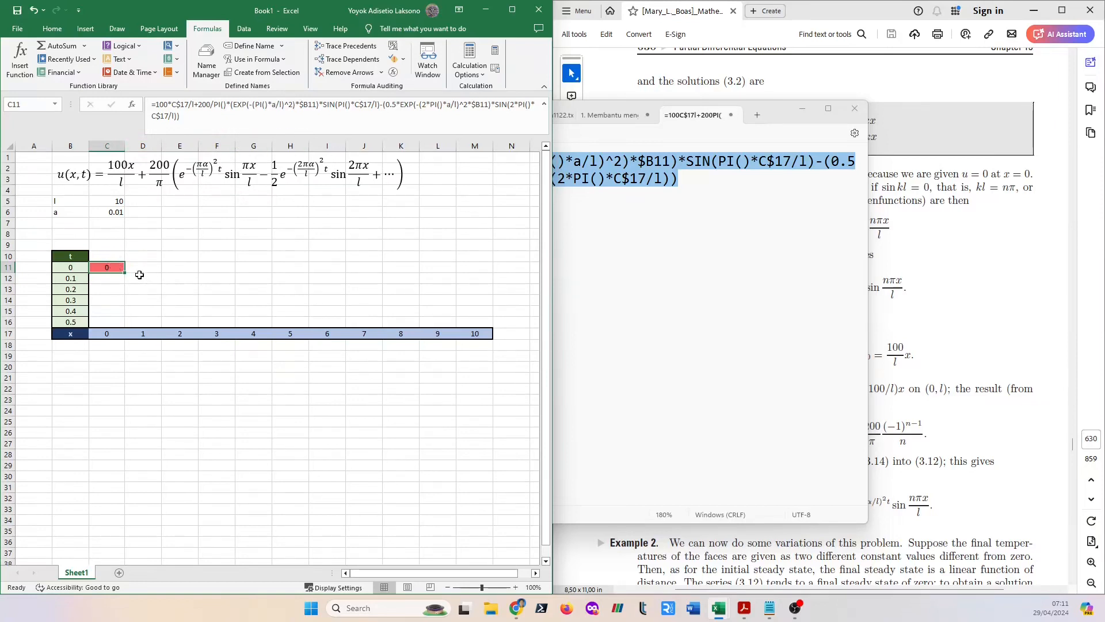
drag(125, 273, 477, 276)
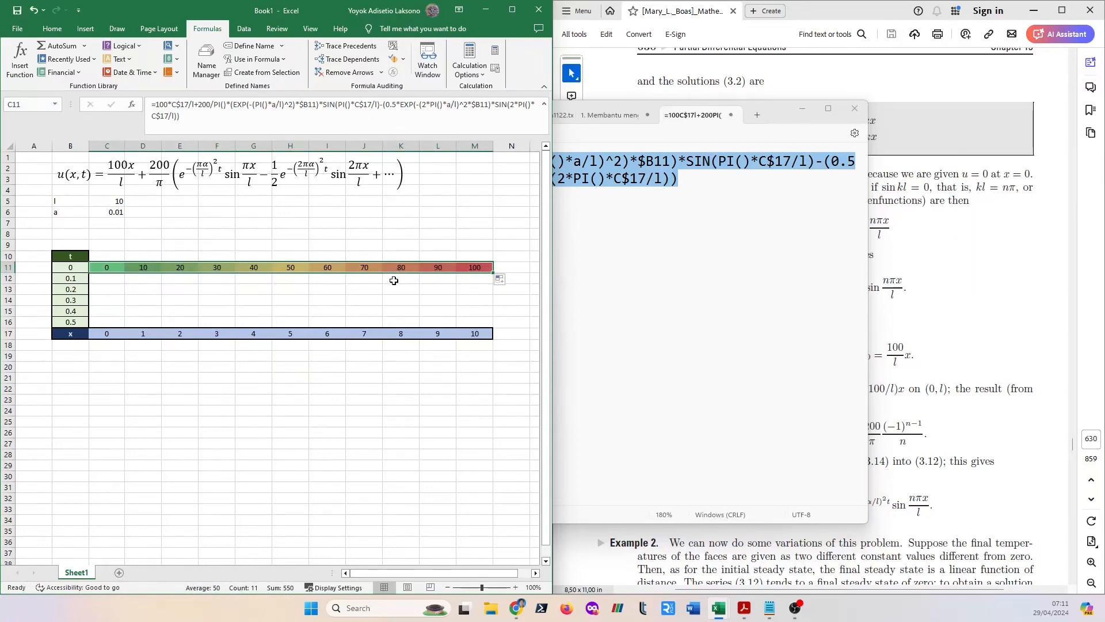
click(394, 250)
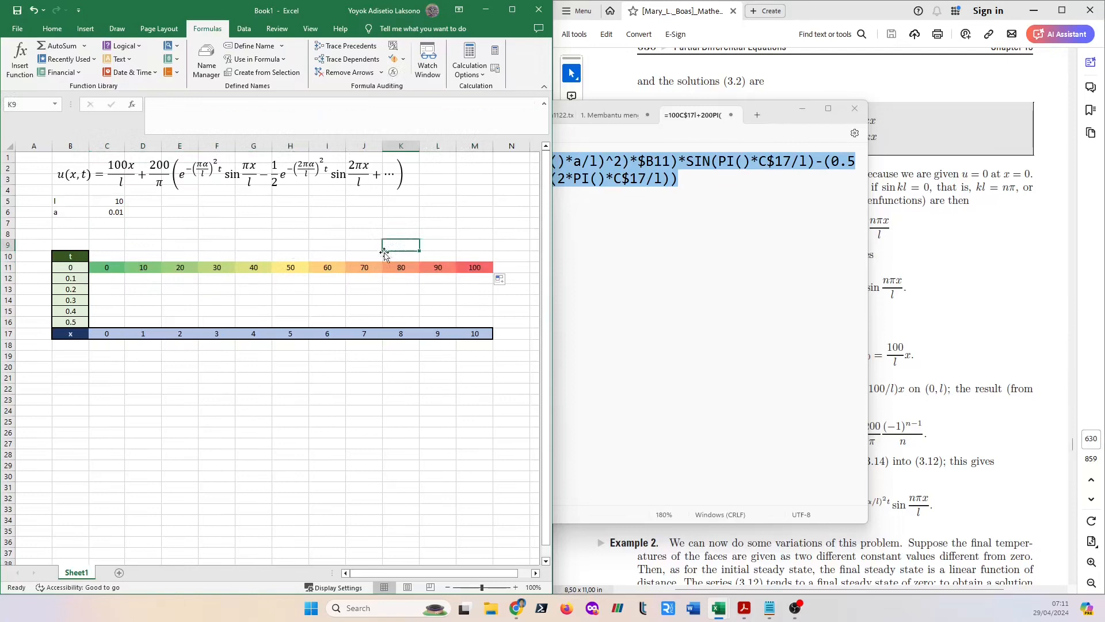
Compare the t = 0 temperatures at both ends of row 11 with the initial conditions in the textbook's Example 1.
click(105, 271)
click(481, 269)
click(984, 233)
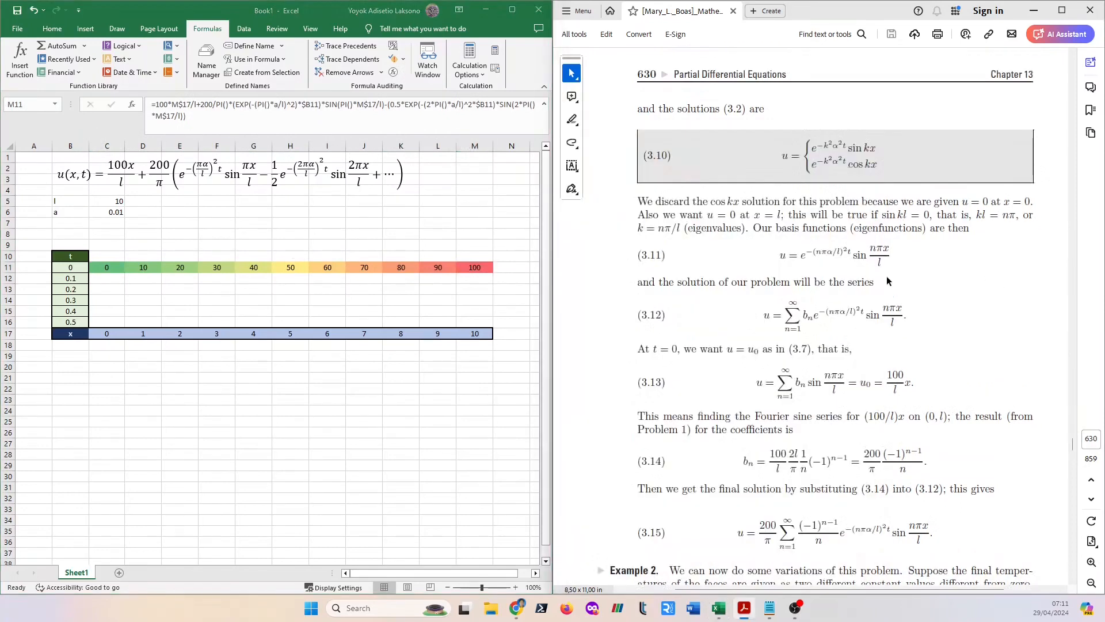
scroll(950, 242, up, 8)
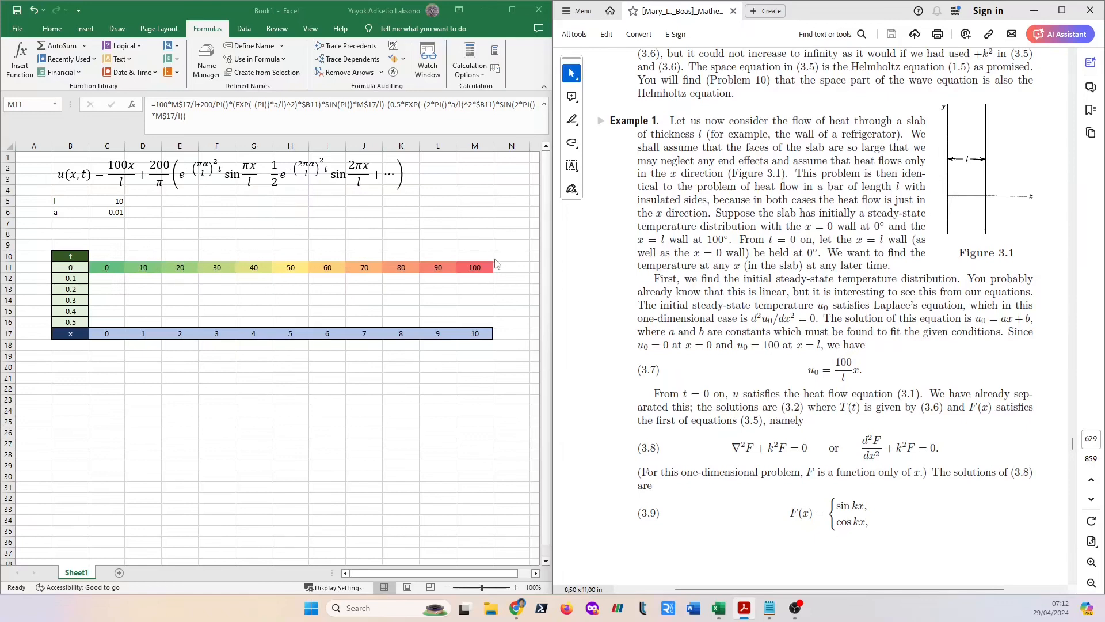
Copy the C11 formula down to C12 and fill it across to M12 for t = 0.1.
click(113, 268)
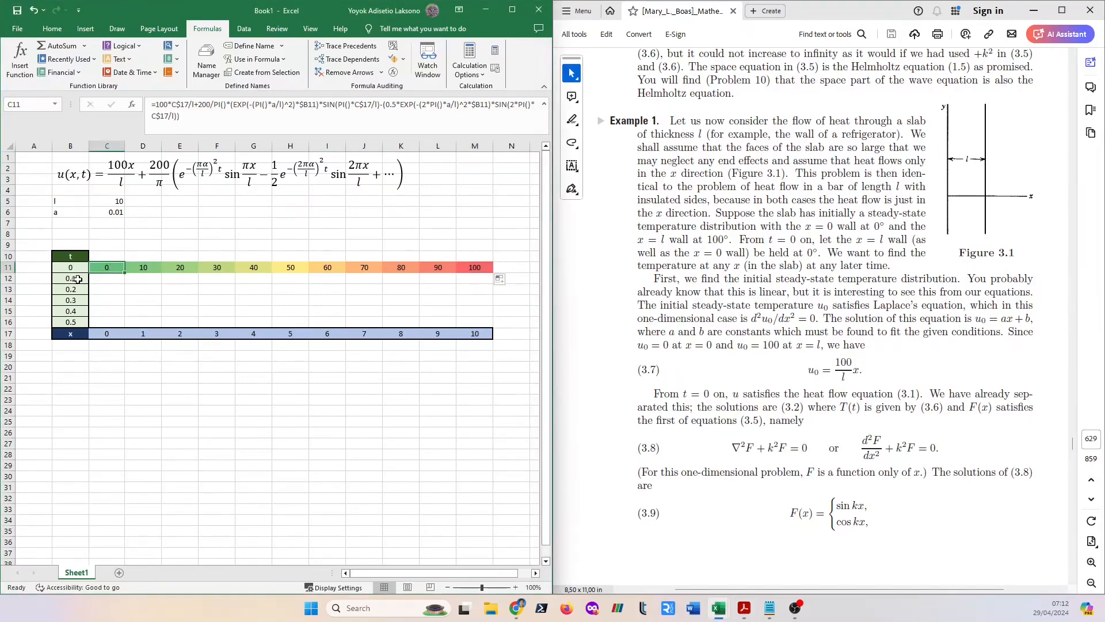
drag(125, 277, 125, 283)
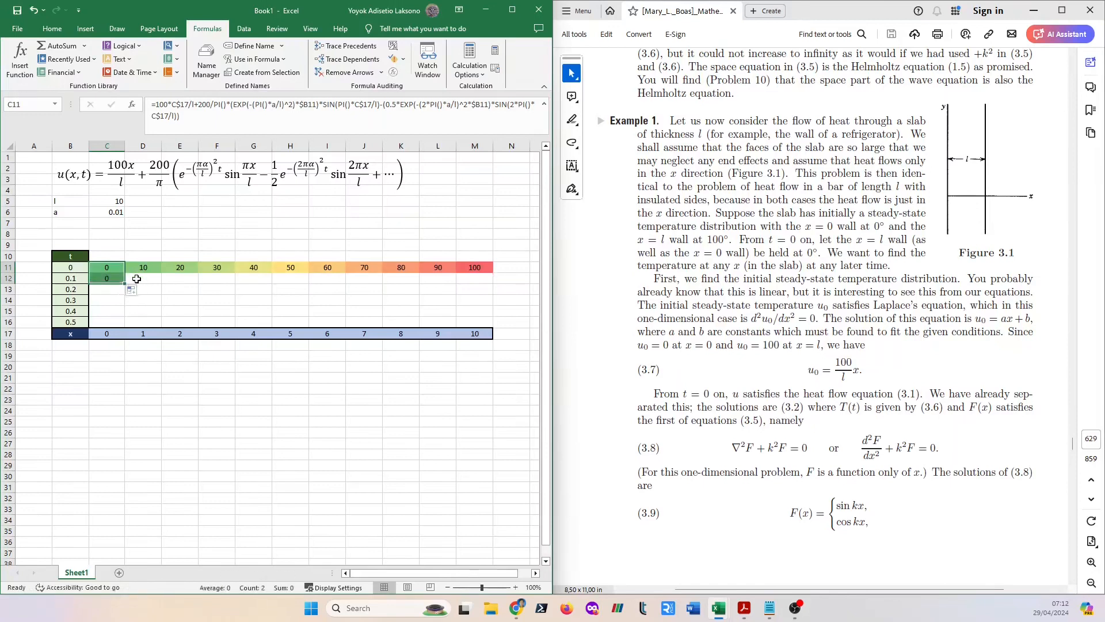
click(137, 279)
click(110, 280)
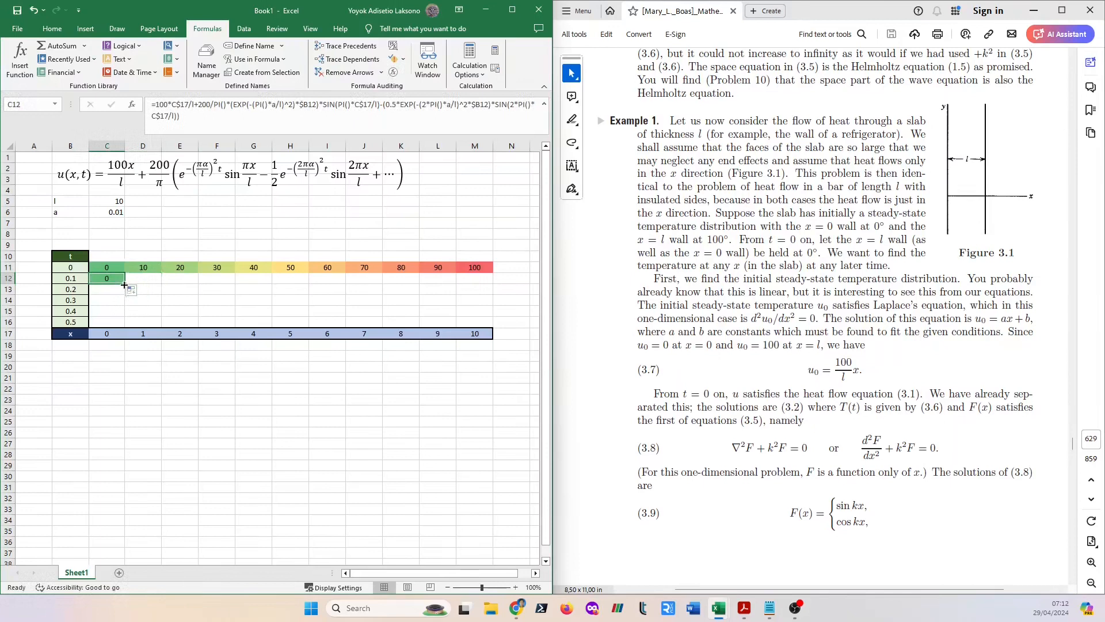
drag(125, 285, 481, 283)
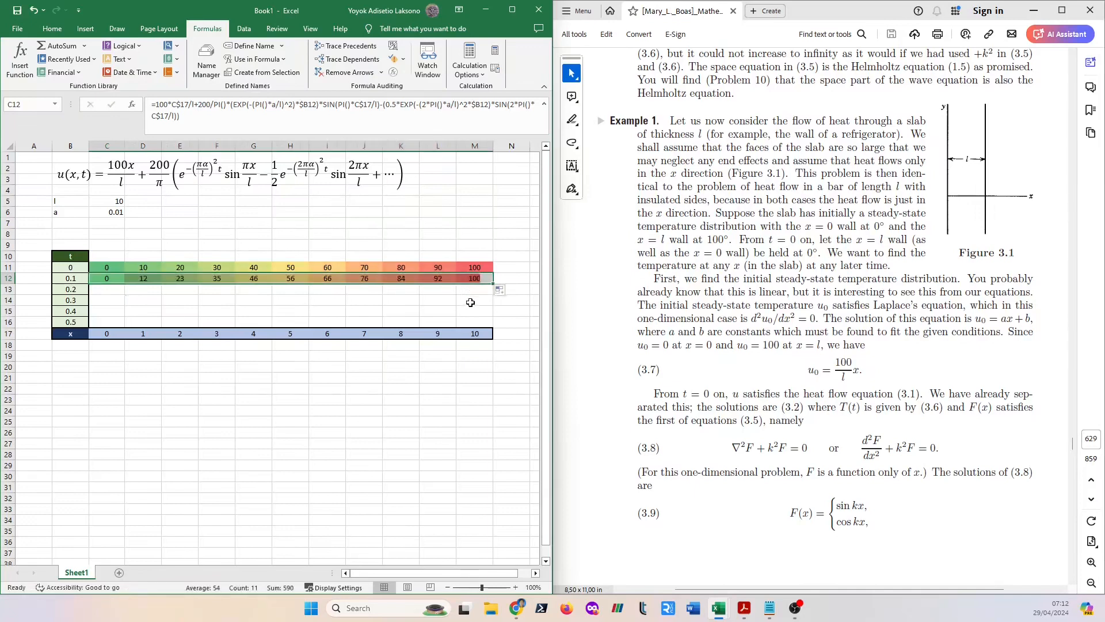
click(439, 301)
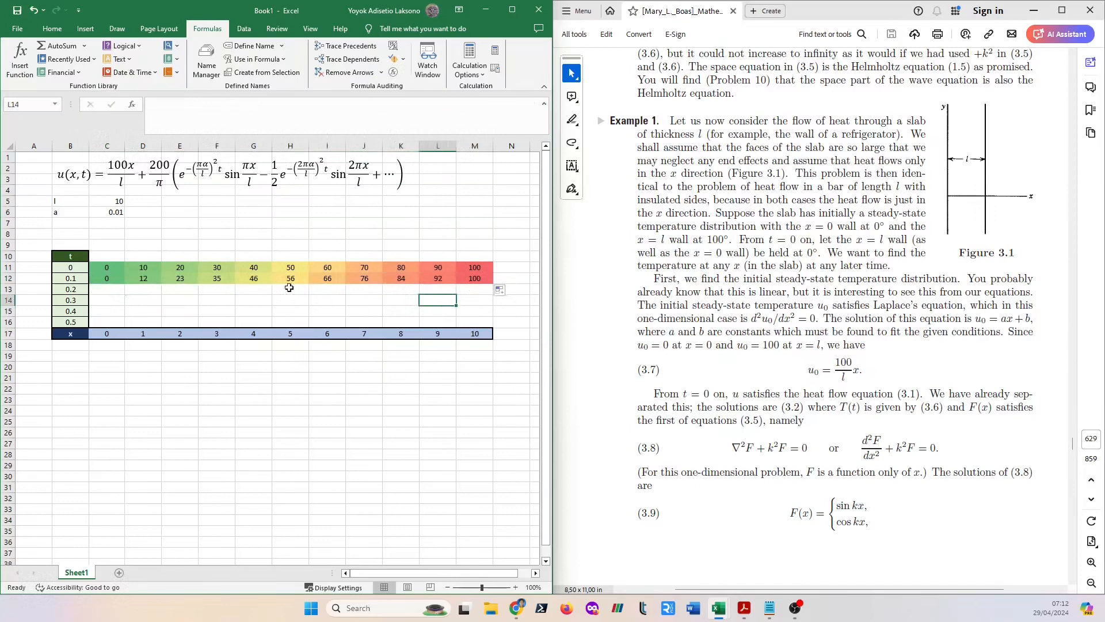
Compare the temperatures at t = 0 and t = 0.1 for several x positions in rows 11 and 12.
click(291, 269)
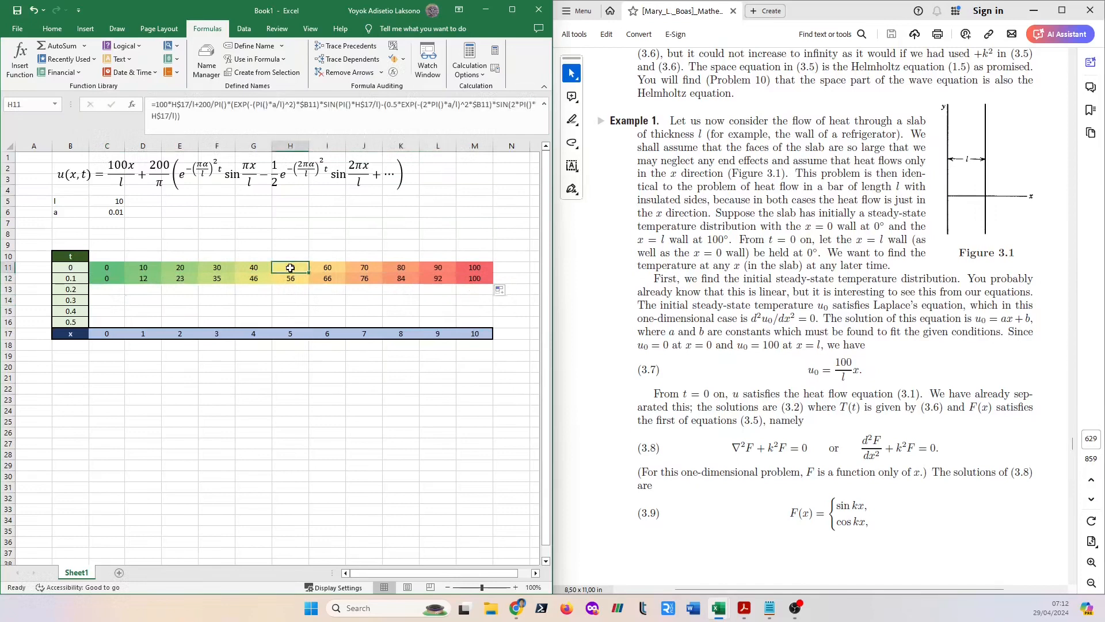
click(291, 278)
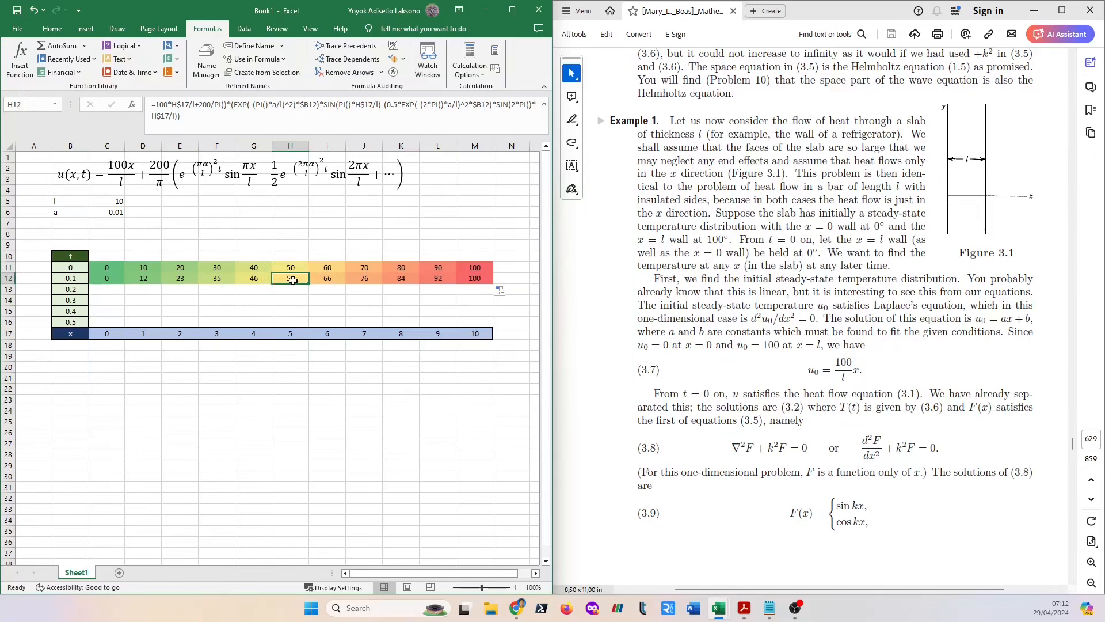
click(253, 269)
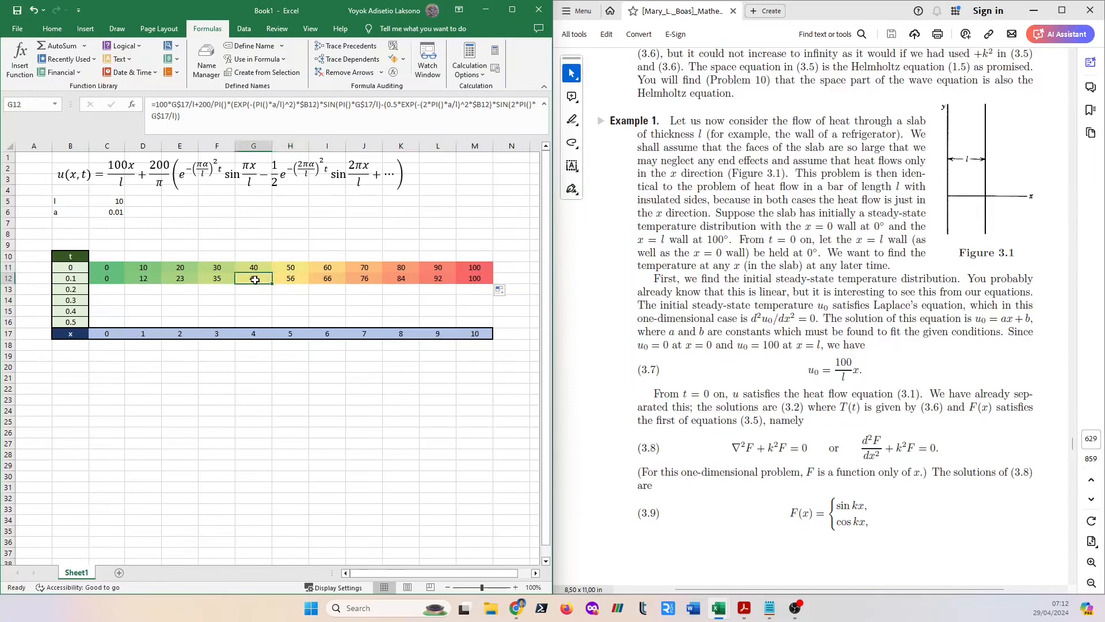
click(222, 267)
click(221, 280)
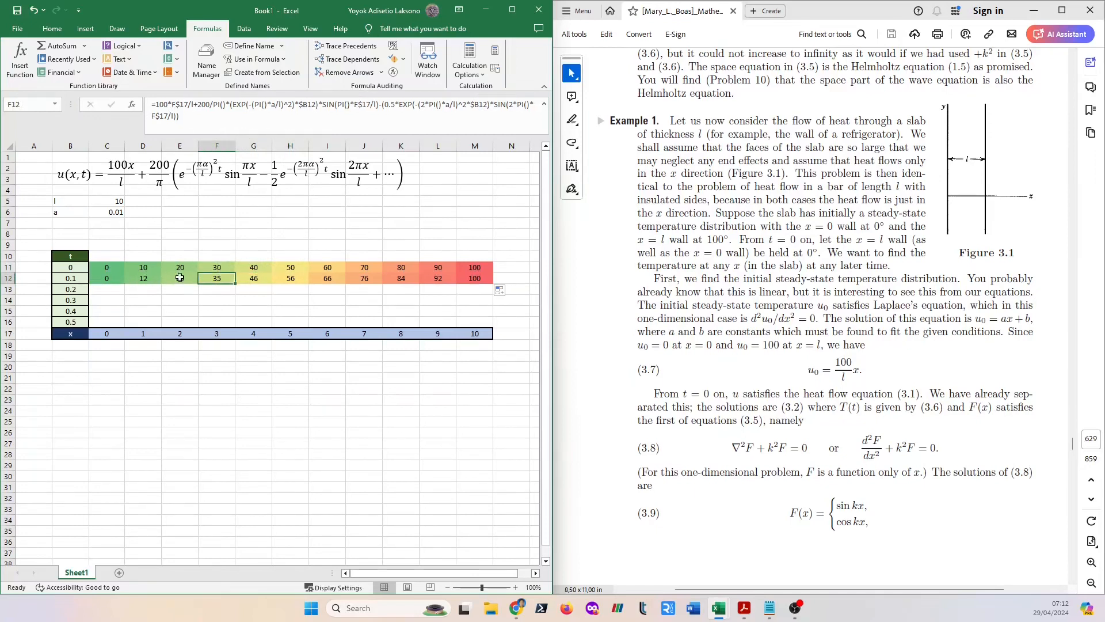
click(443, 269)
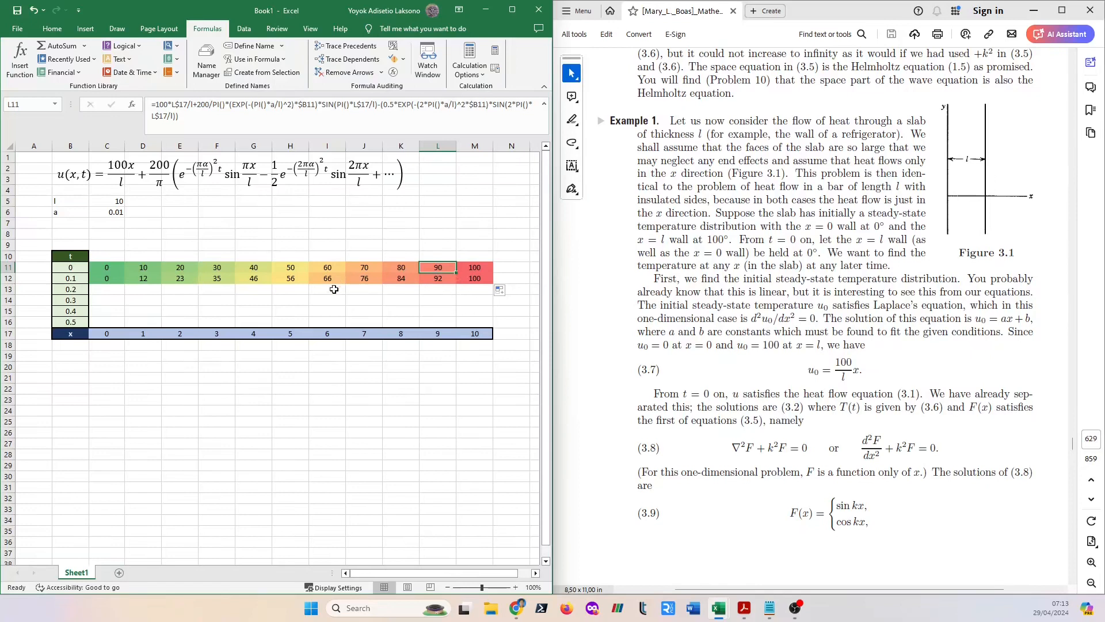
click(110, 292)
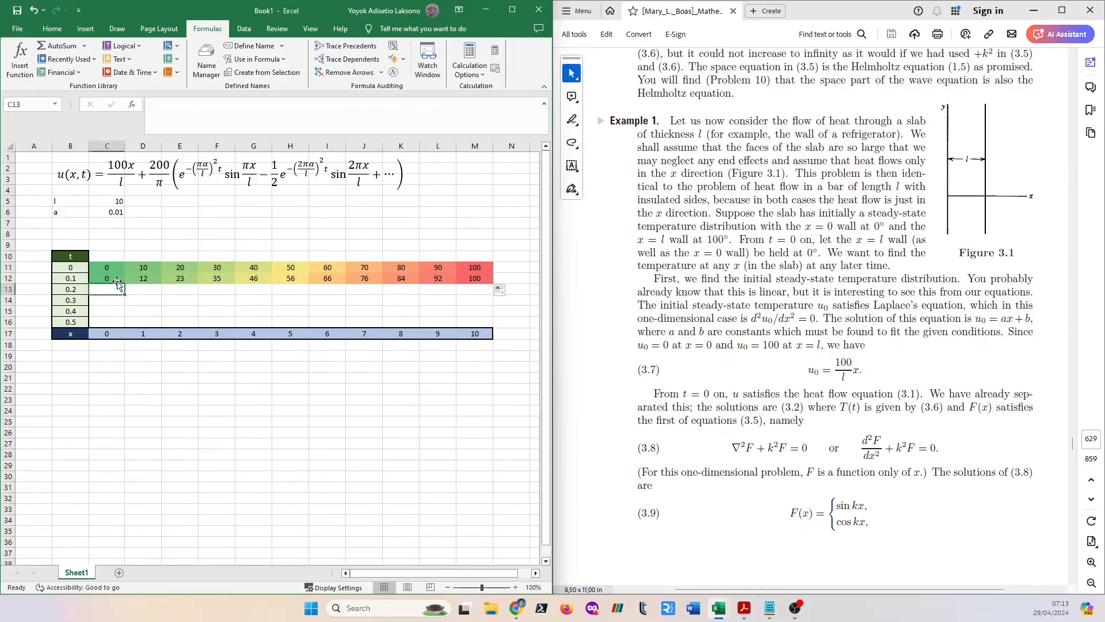
Copy the temperature formulas in C12:M12 down to row 13 for t = 0.2.
click(118, 277)
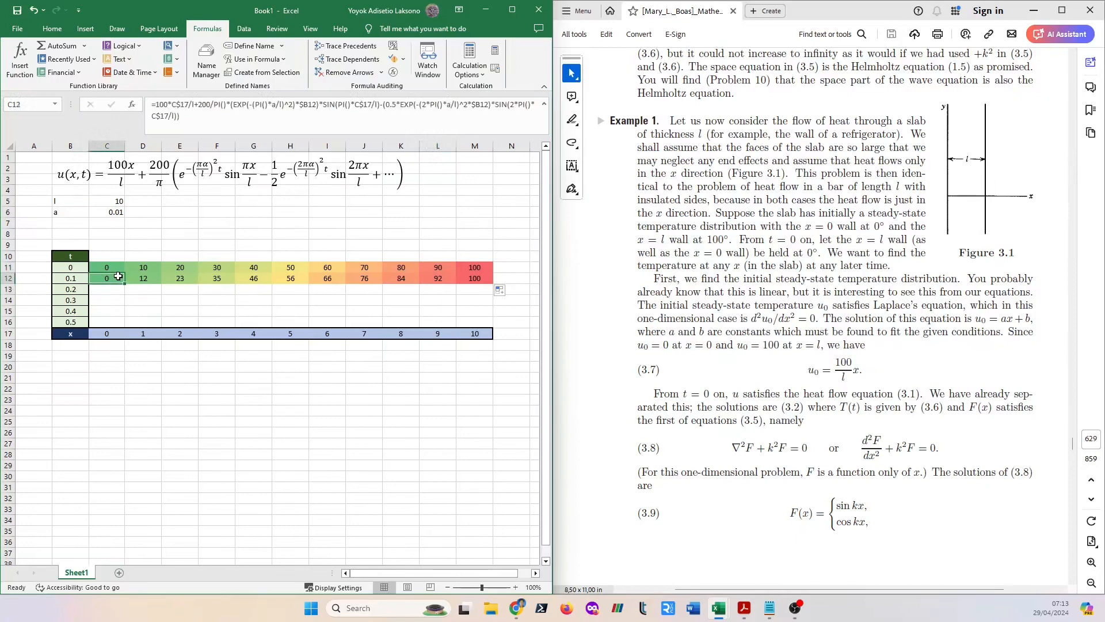
shift+click(479, 280)
drag(493, 284, 494, 295)
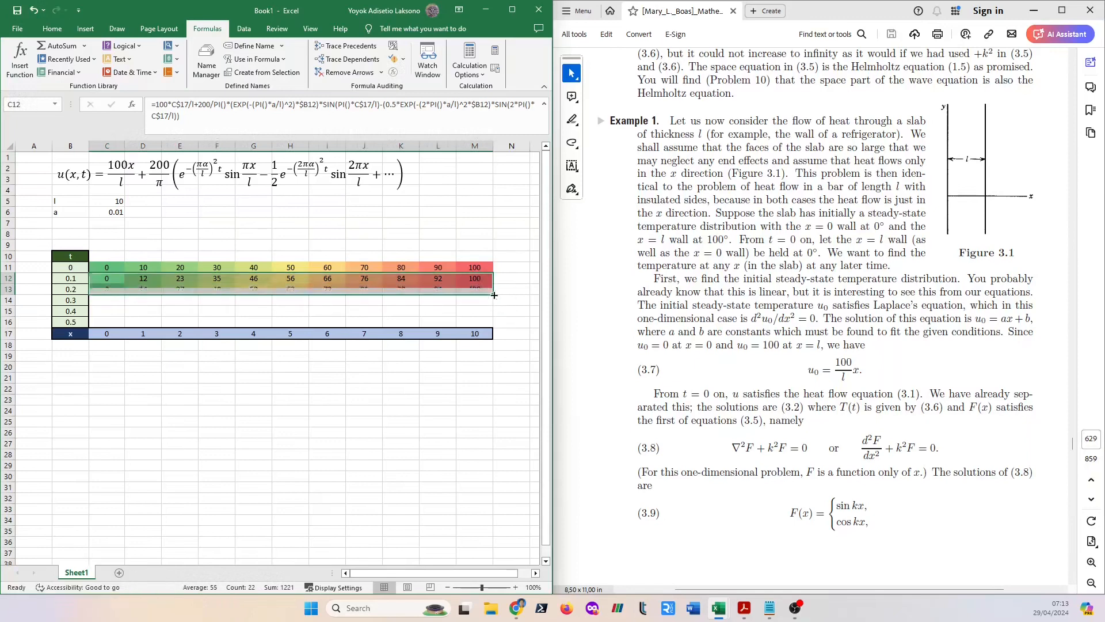
click(402, 290)
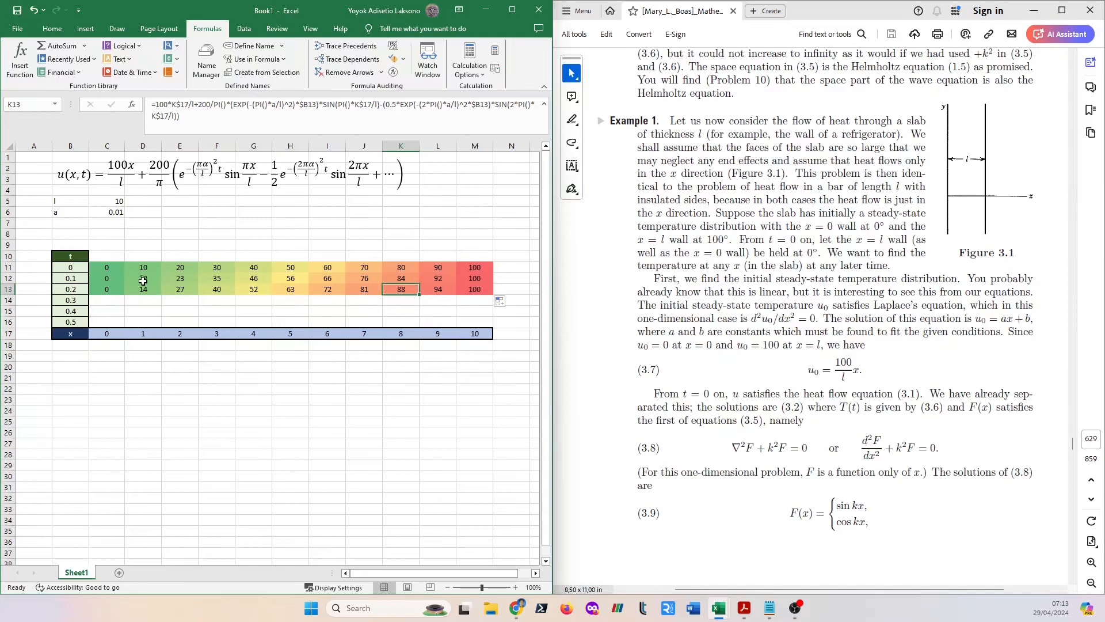
Fill the formulas in C13:M13 down to row 16 to complete the grid for t = 0.3 to 0.5.
click(114, 290)
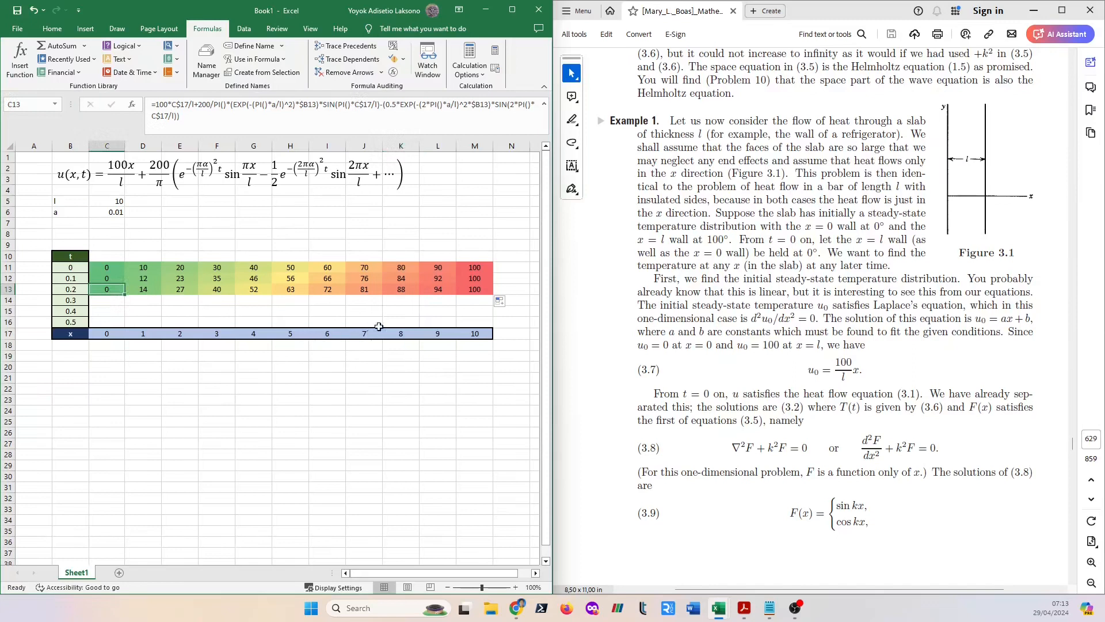
shift+click(482, 292)
drag(493, 295, 494, 326)
click(442, 315)
click(473, 321)
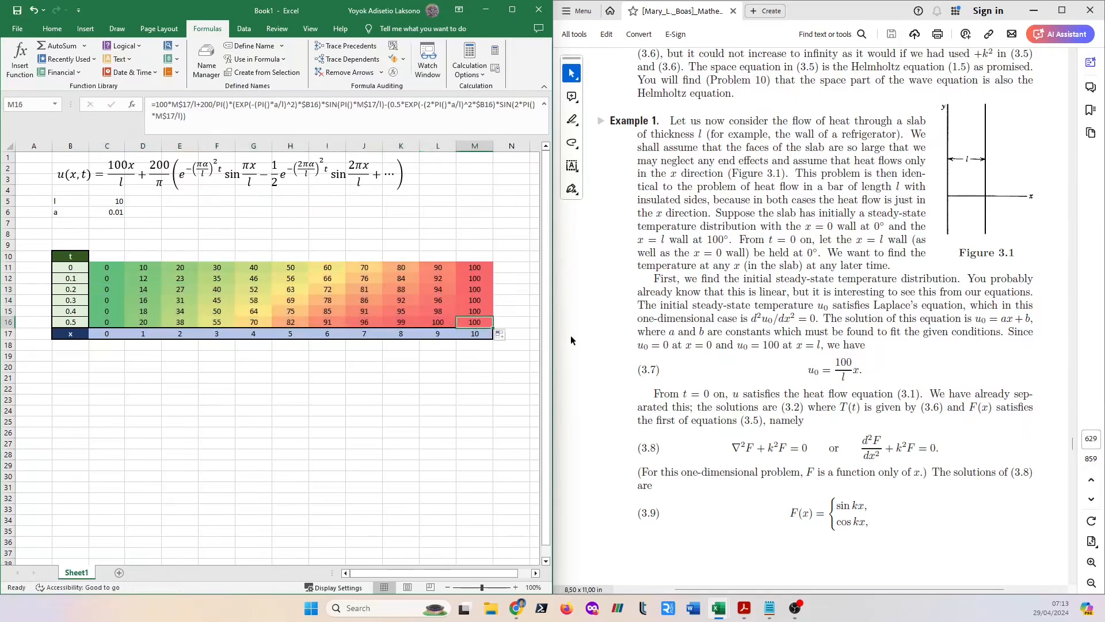
Examine the t = 0.5 temperatures in row 16 near the x = 10 face of the slab.
key(Left)
key(Left)
key(Left)
key(Right)
key(Right)
key(Right)
key(Left)
key(Right)
key(Left)
key(Left)
key(Left)
key(Left)
key(Left)
key(Left)
key(Right)
key(Right)
key(Right)
key(Right)
key(Right)
Compare how the temperatures at x = 9 and x = 8 change over time from t = 0 to 0.5.
key(Up)
key(Up)
key(Up)
key(Up)
key(Up)
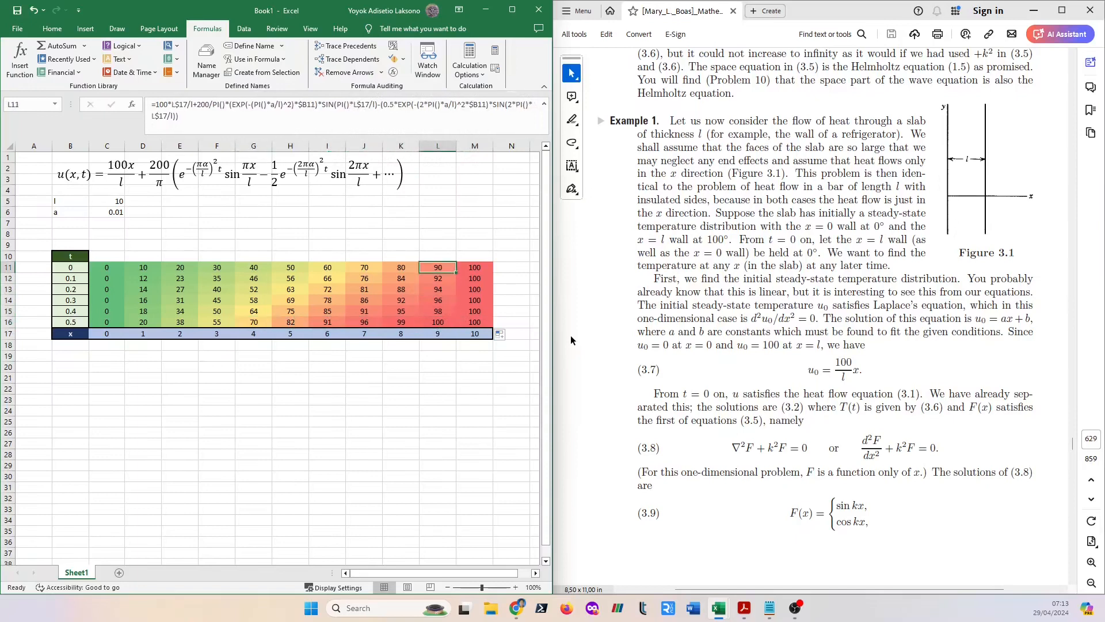
key(Down)
key(Down)
key(Down)
key(Down)
key(Left)
key(Up)
key(Up)
key(Up)
key(Up)
key(Down)
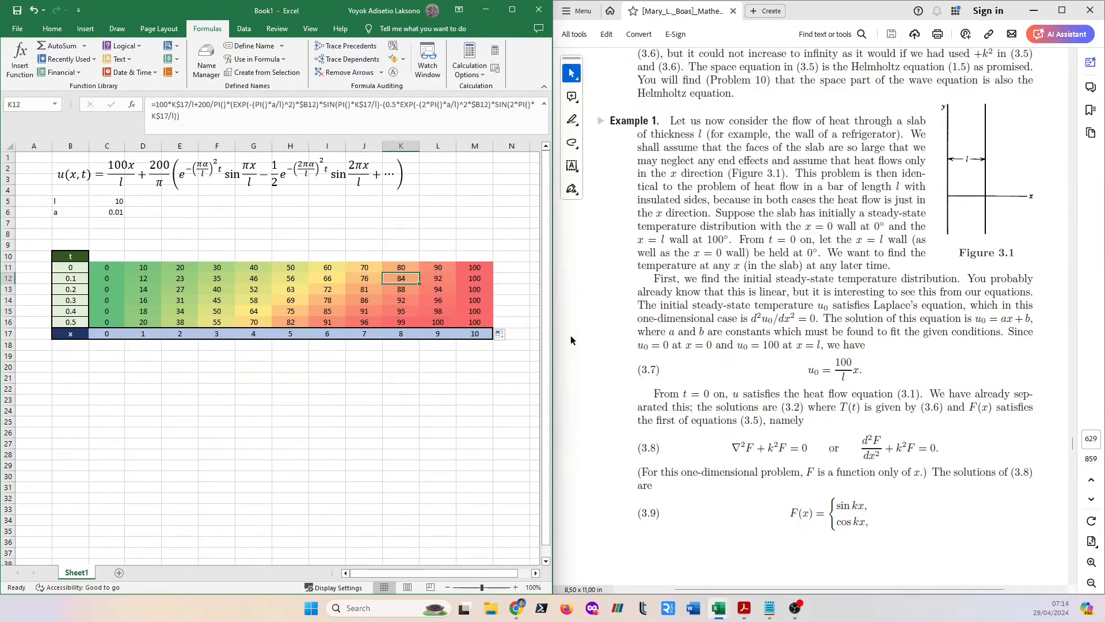
key(Down)
key(Down)
key(Down)
key(Down)
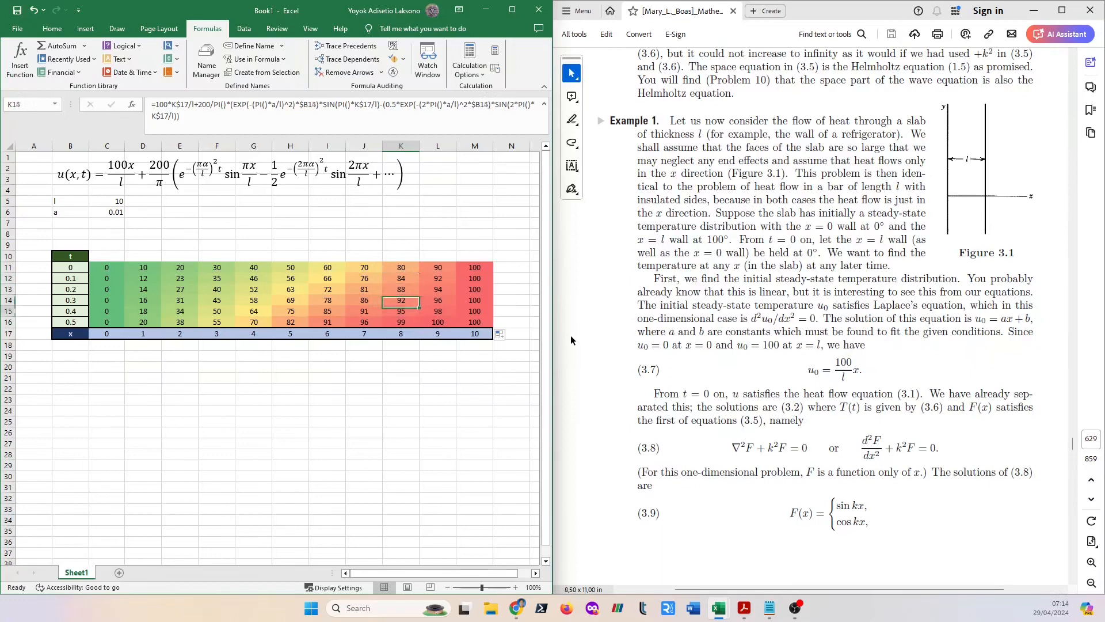
key(Left)
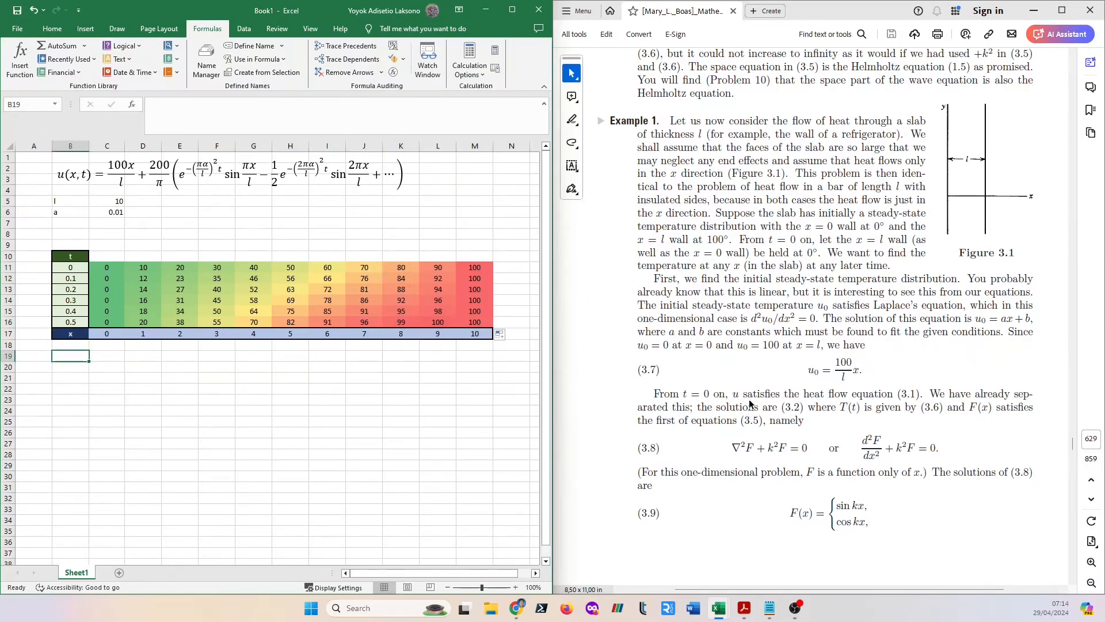
Review the textbook's series solution through equation (3.15) and check the t = 0 temperatures across row 11.
scroll(750, 401, down, 8)
scroll(750, 401, down, 7)
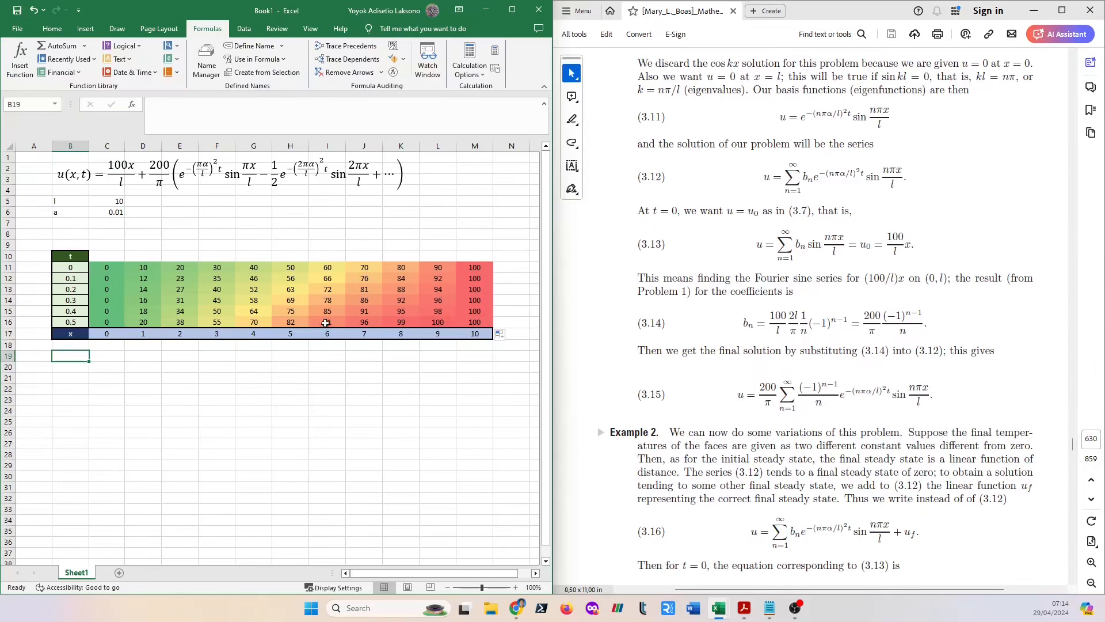
click(104, 269)
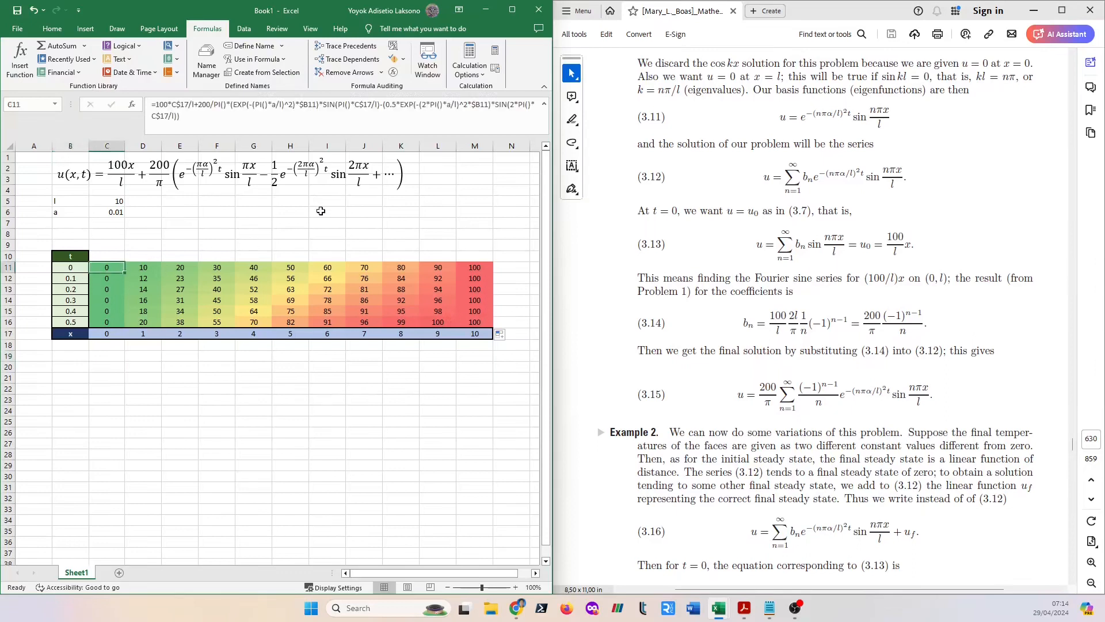
key(Right)
key(Right)
key(Right)
key(Right)
key(Right)
key(Right)
key(Right)
key(Right)
key(Right)
key(Right)
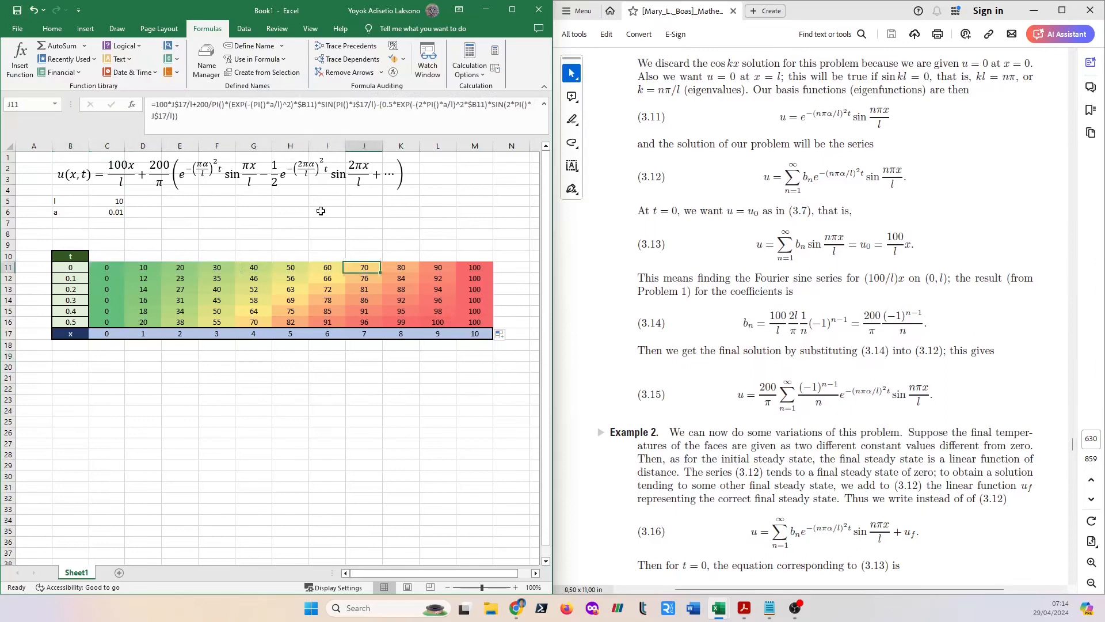
Examine the t = 0.1 temperatures in row 12 across all x positions from 0 to 10.
key(Down)
key(Left)
key(Left)
key(Left)
key(Left)
key(Left)
key(Left)
key(Left)
key(Left)
key(Left)
key(Left)
key(Left)
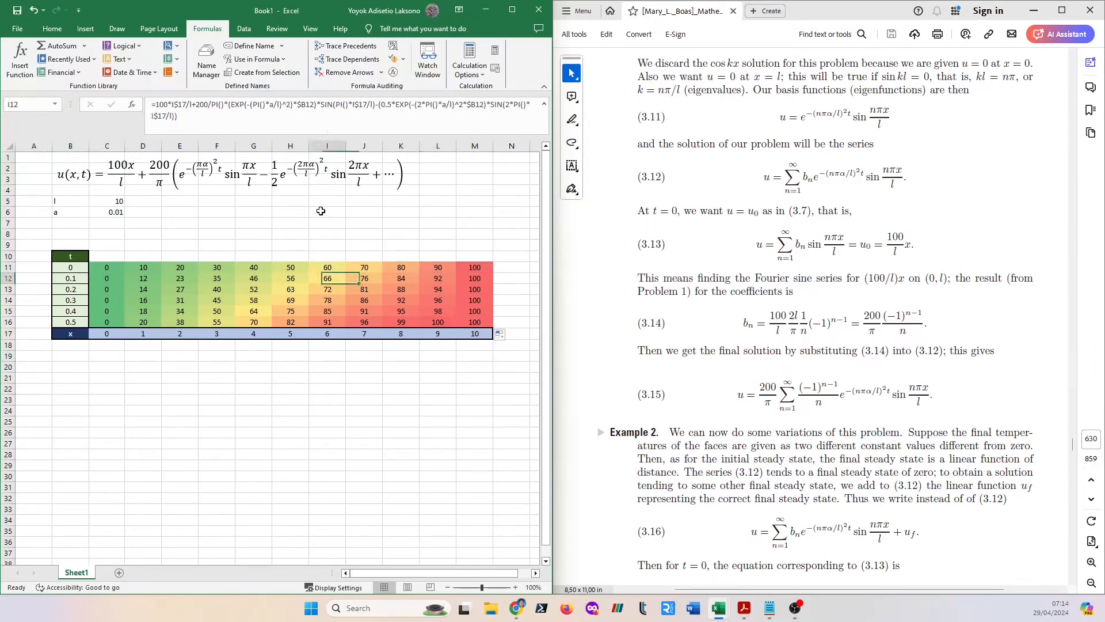
key(Right)
key(Right)
key(Right)
key(Right)
key(Right)
key(Right)
key(Right)
key(Right)
key(Right)
key(Right)
key(Right)
key(Right)
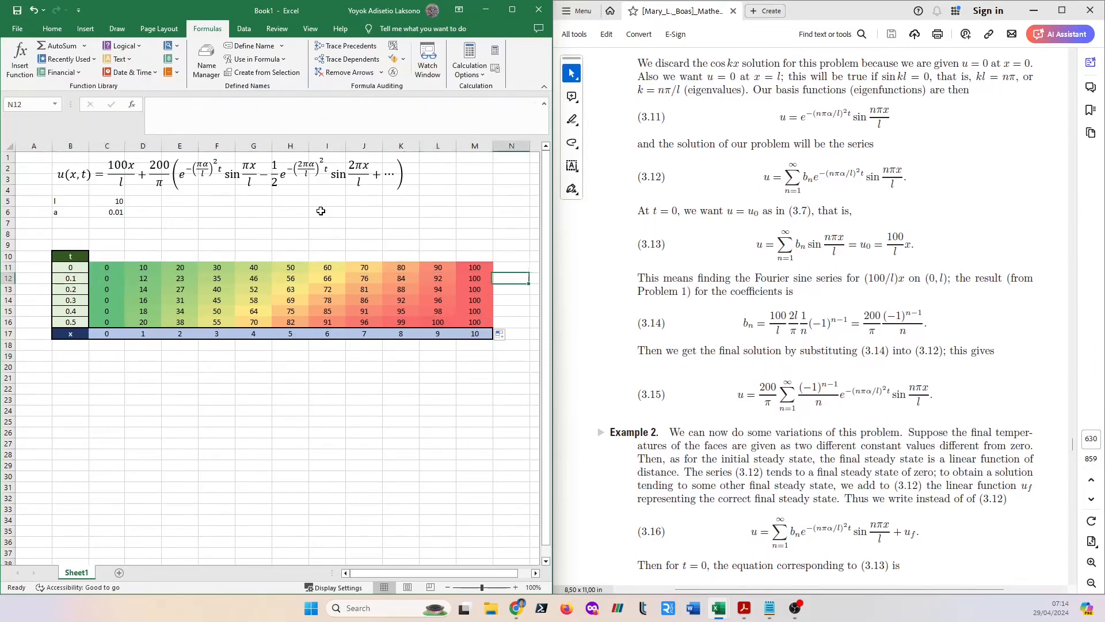
key(Left)
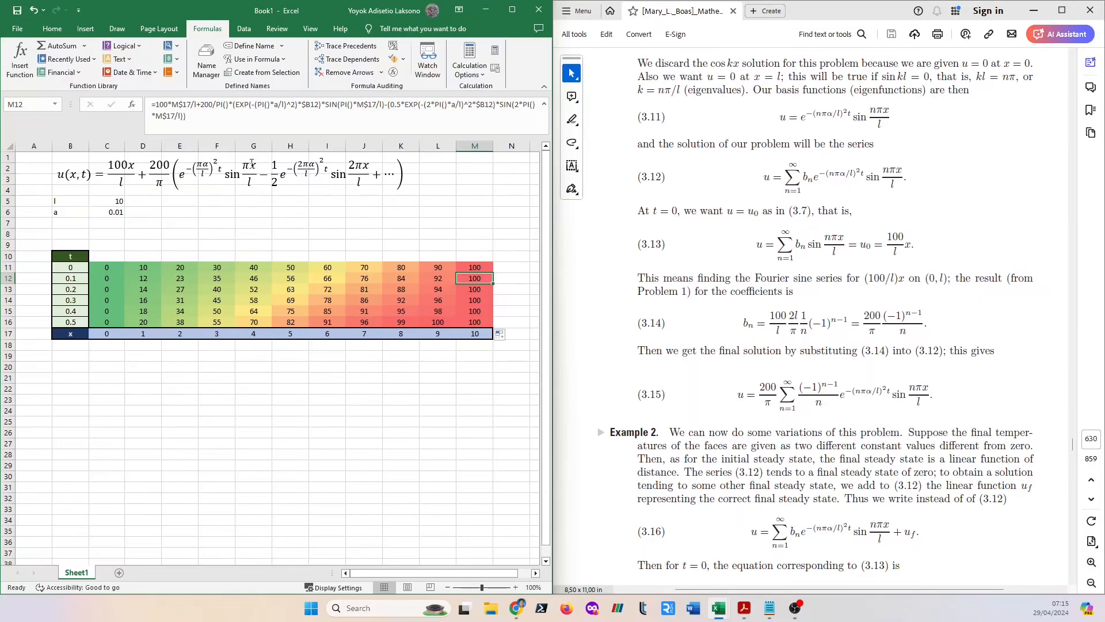
Examine the sin(πx/l) term of the u(x,t) equation against the x values 1 and 10 in row 17.
double_click(251, 168)
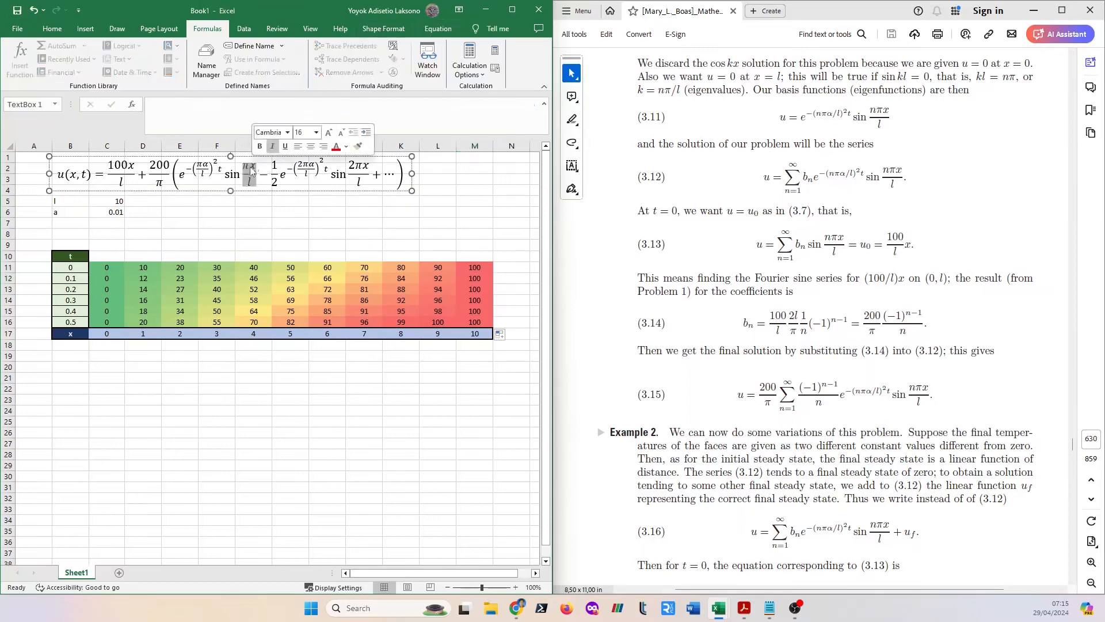
click(245, 201)
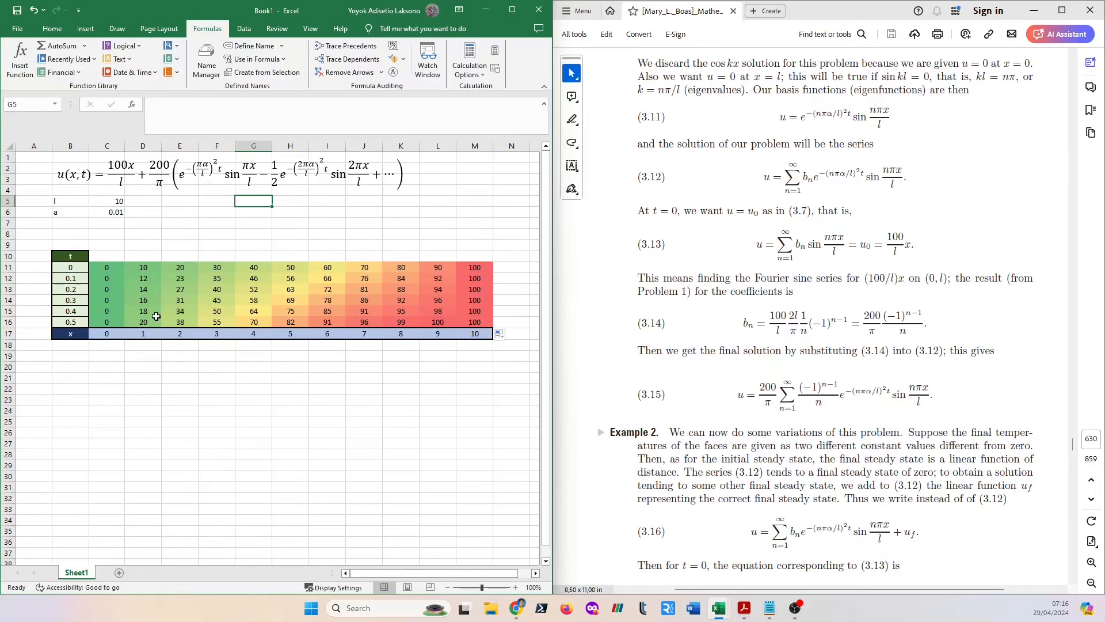
click(143, 336)
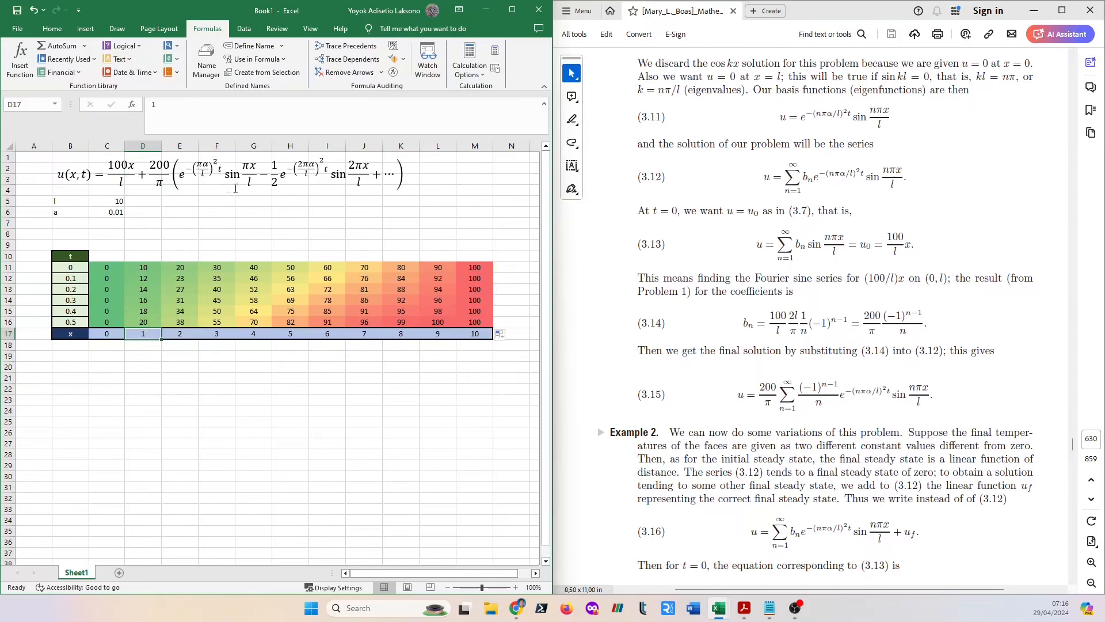
click(477, 335)
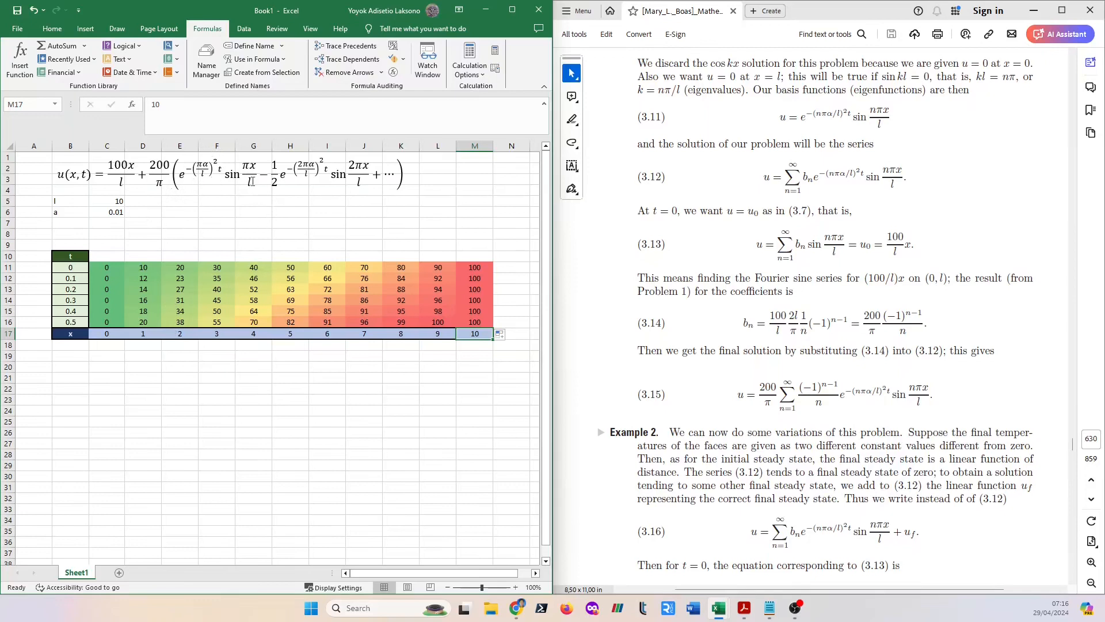
click(317, 387)
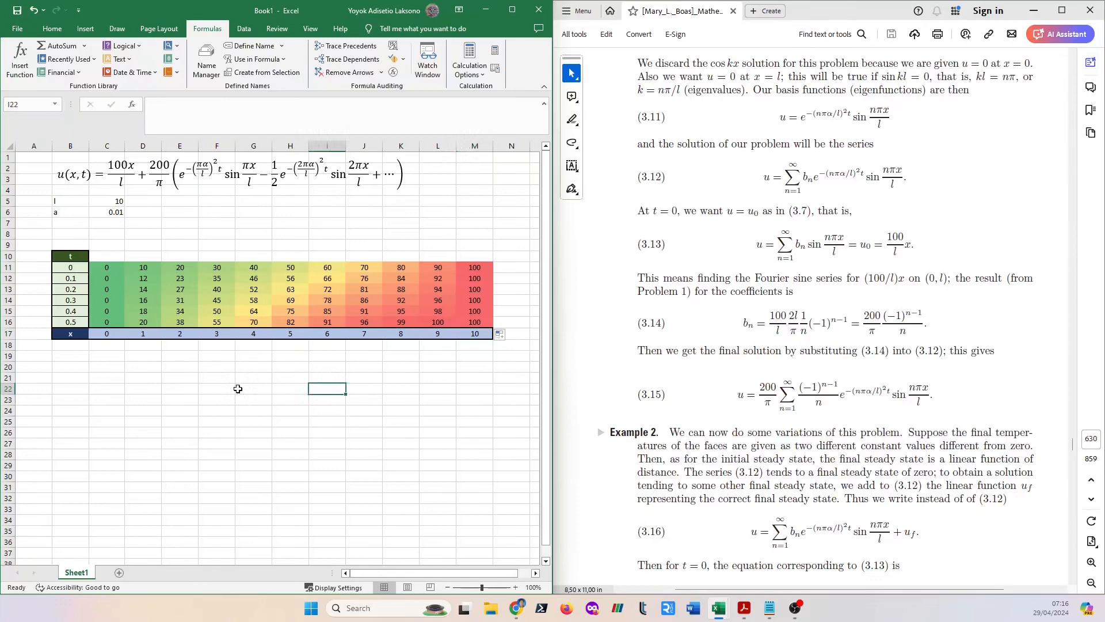